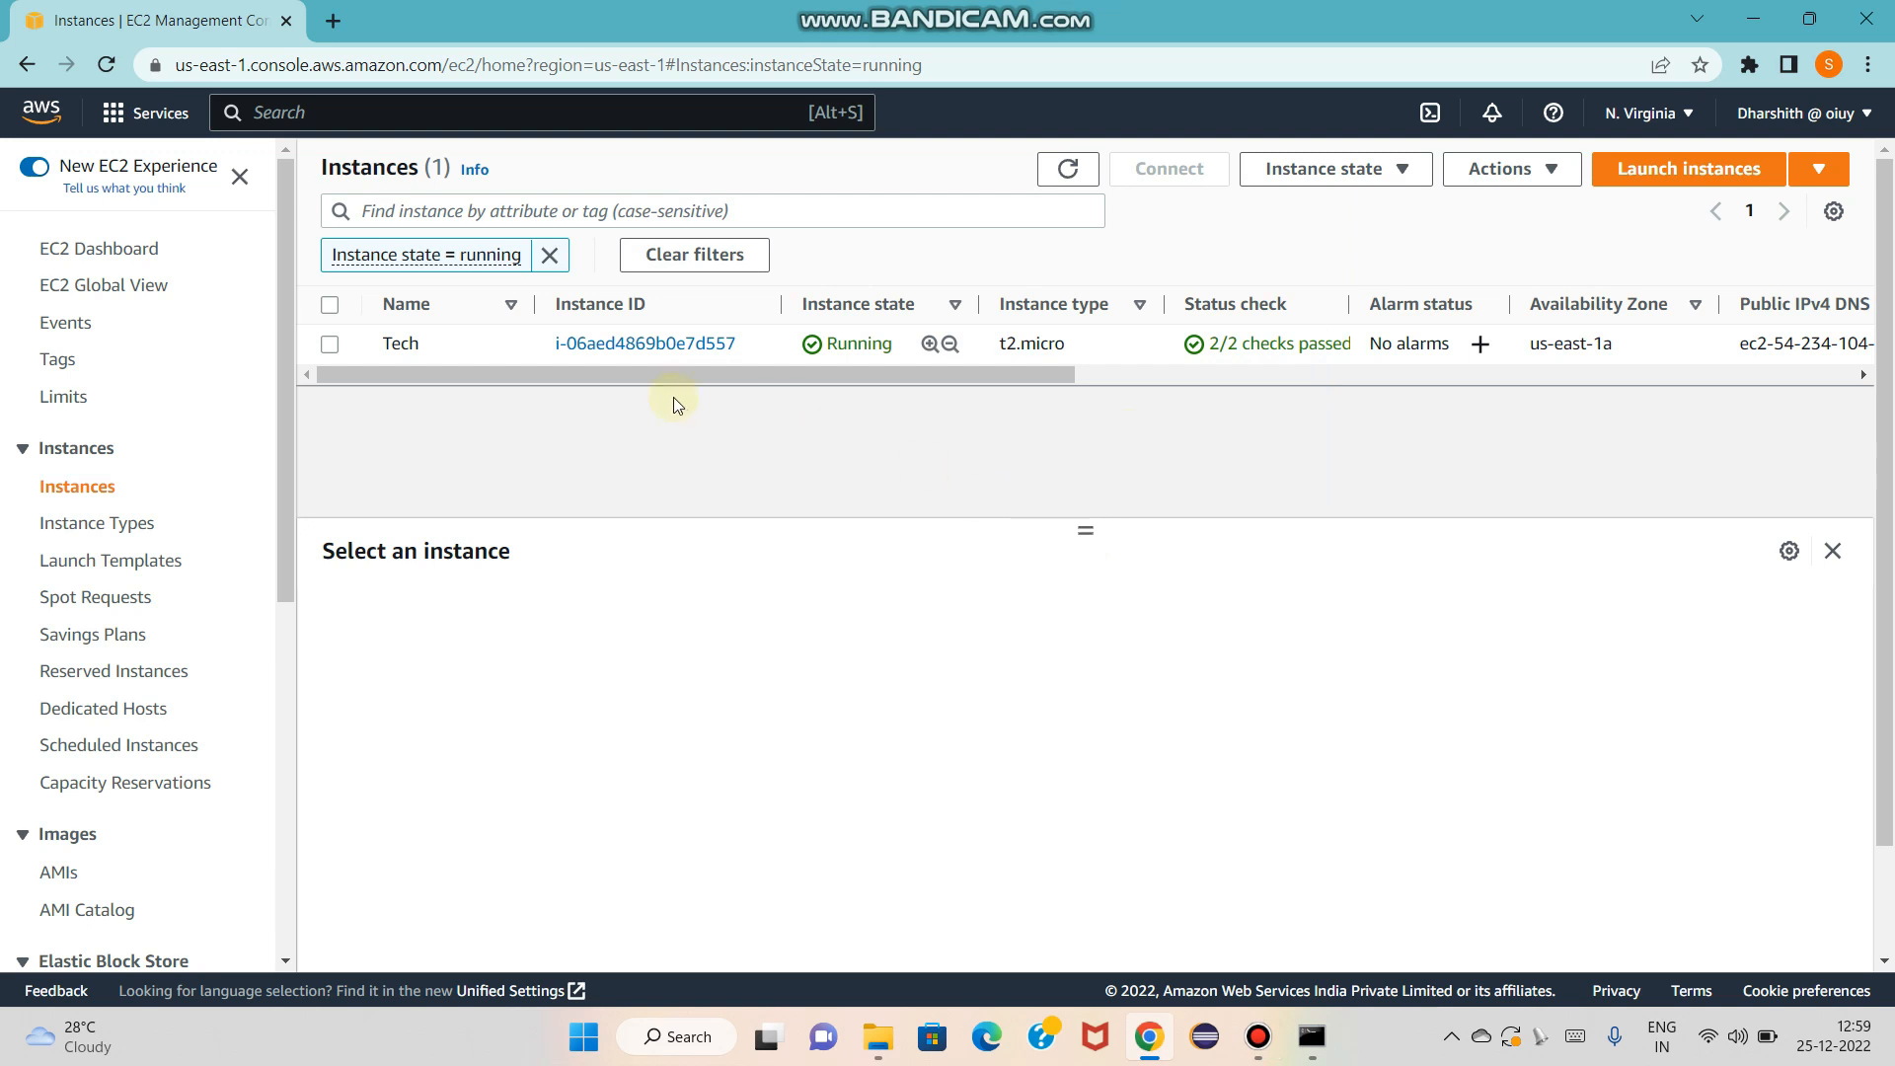
- Connect to the running Tech instance through EC2 Instance Connect with the user name ec2-user
click(329, 342)
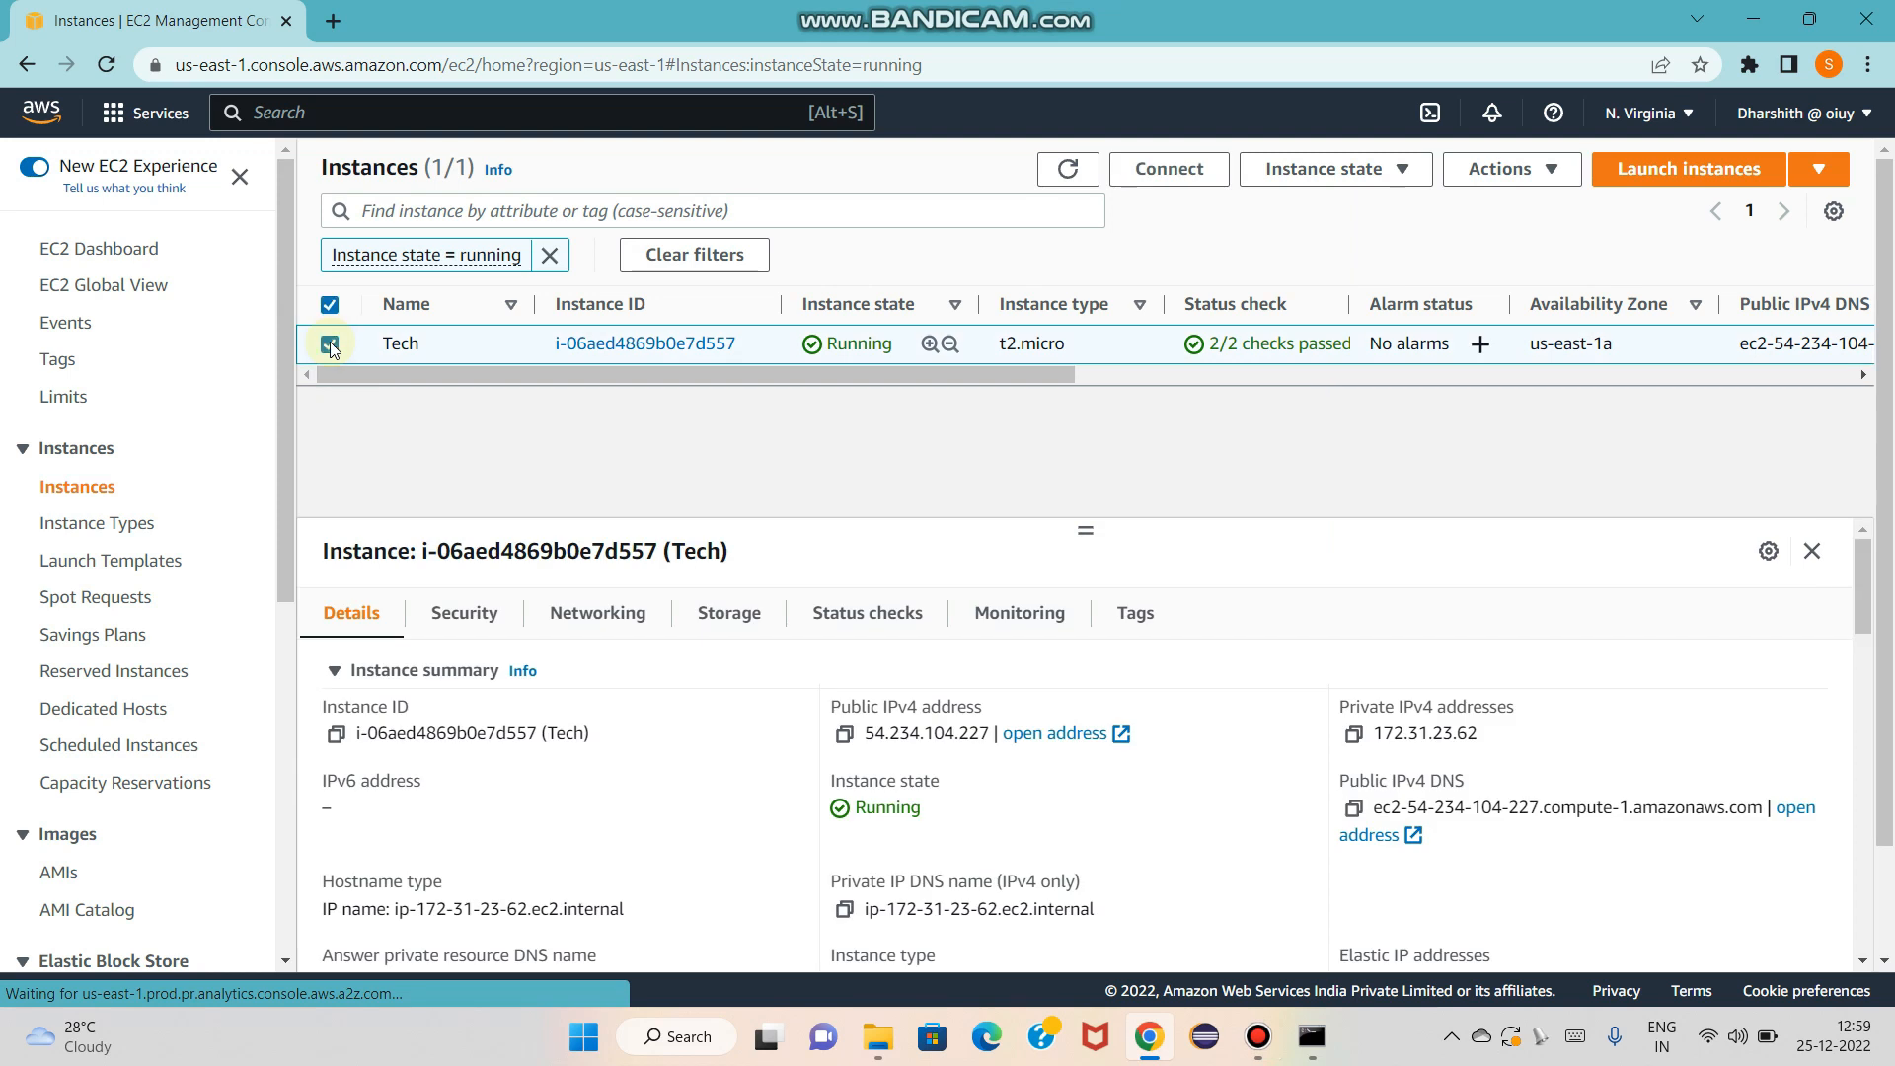
click(1194, 170)
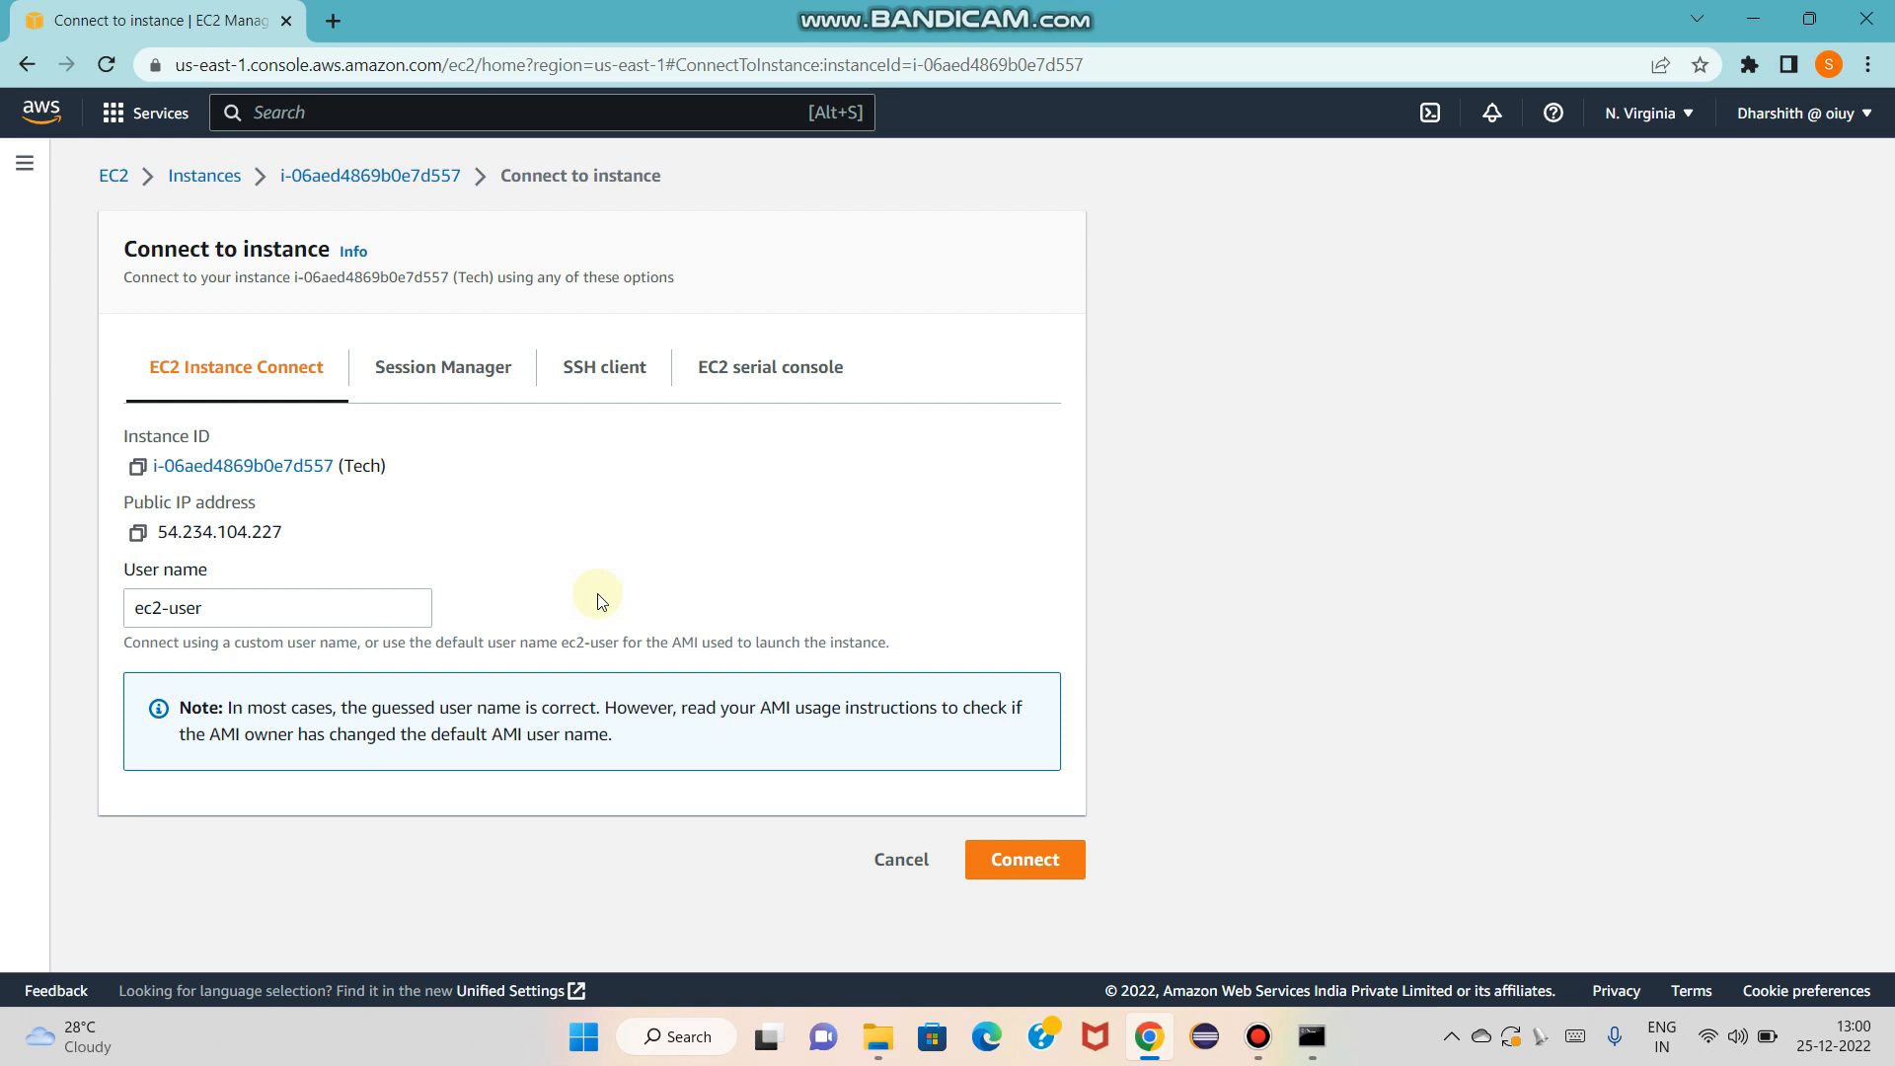
click(996, 873)
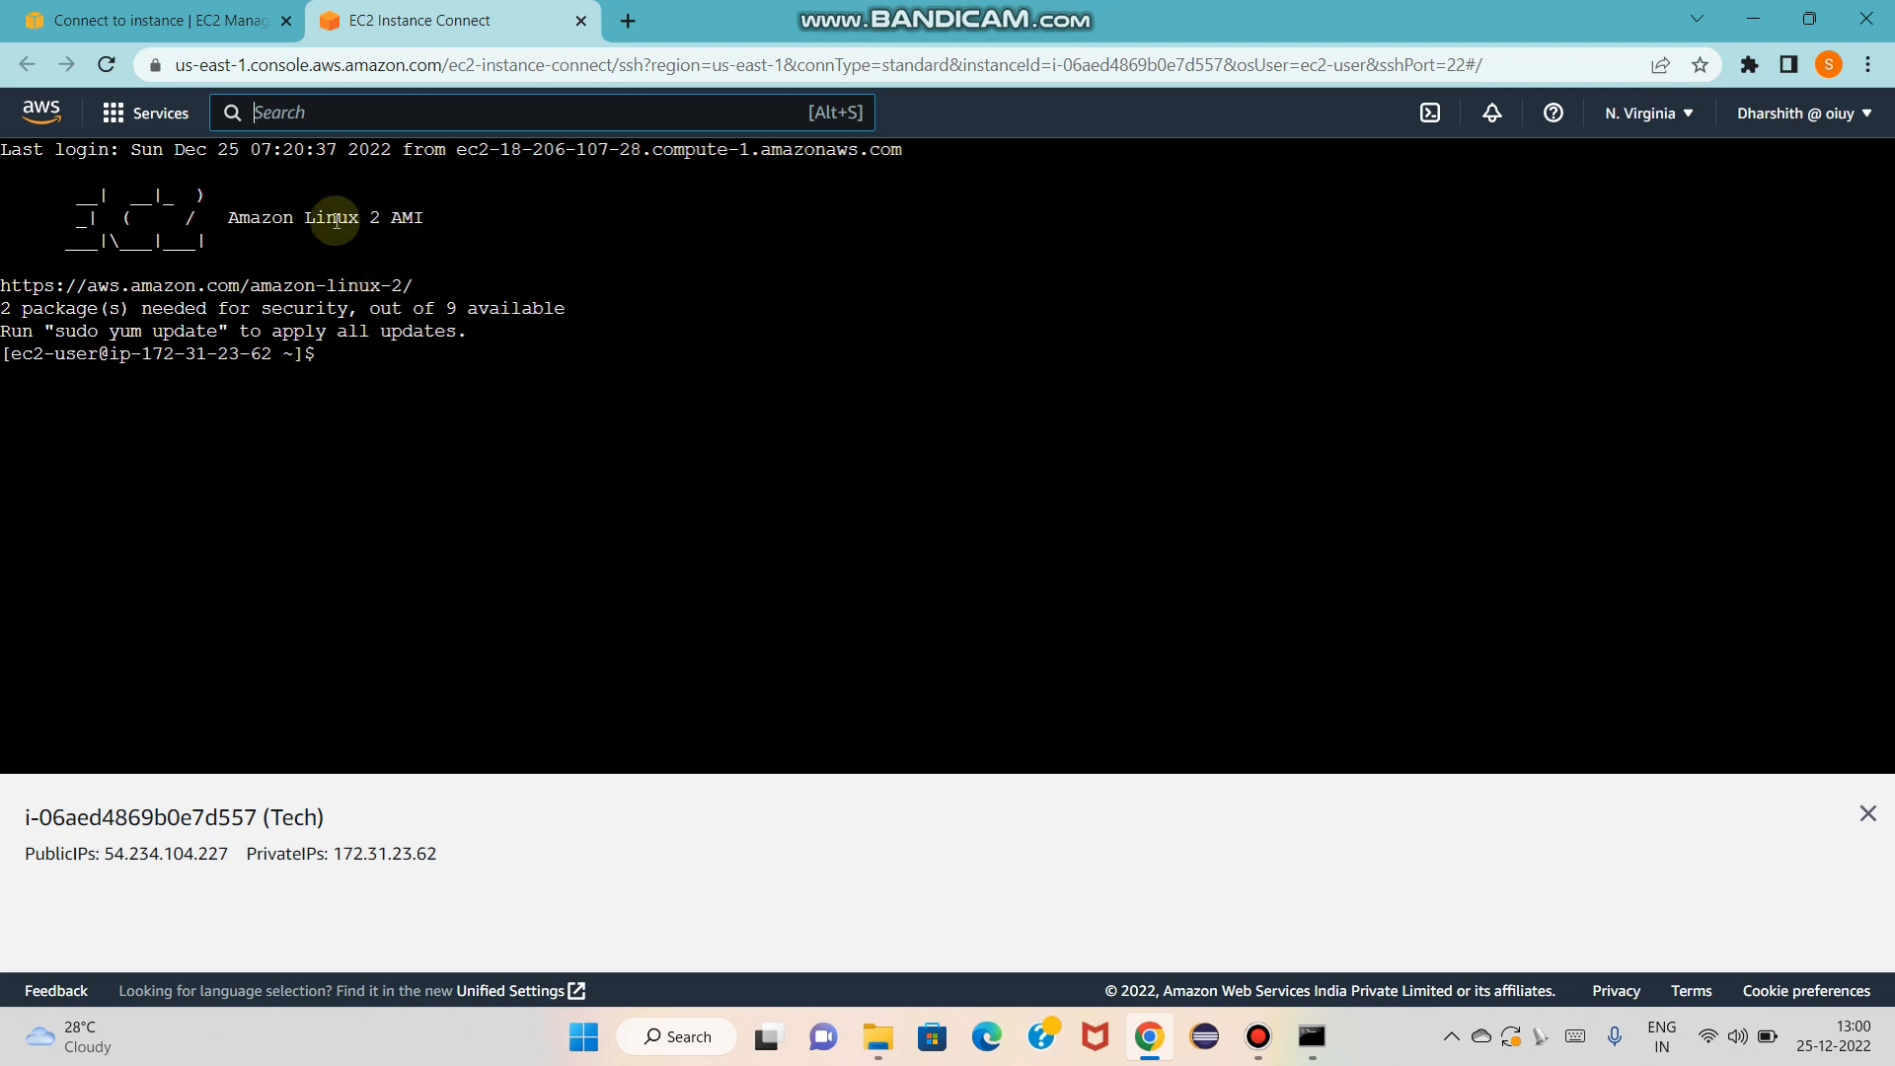
- Run whoami in the instance's terminal session
click(333, 352)
text(whoami)
key(Return)
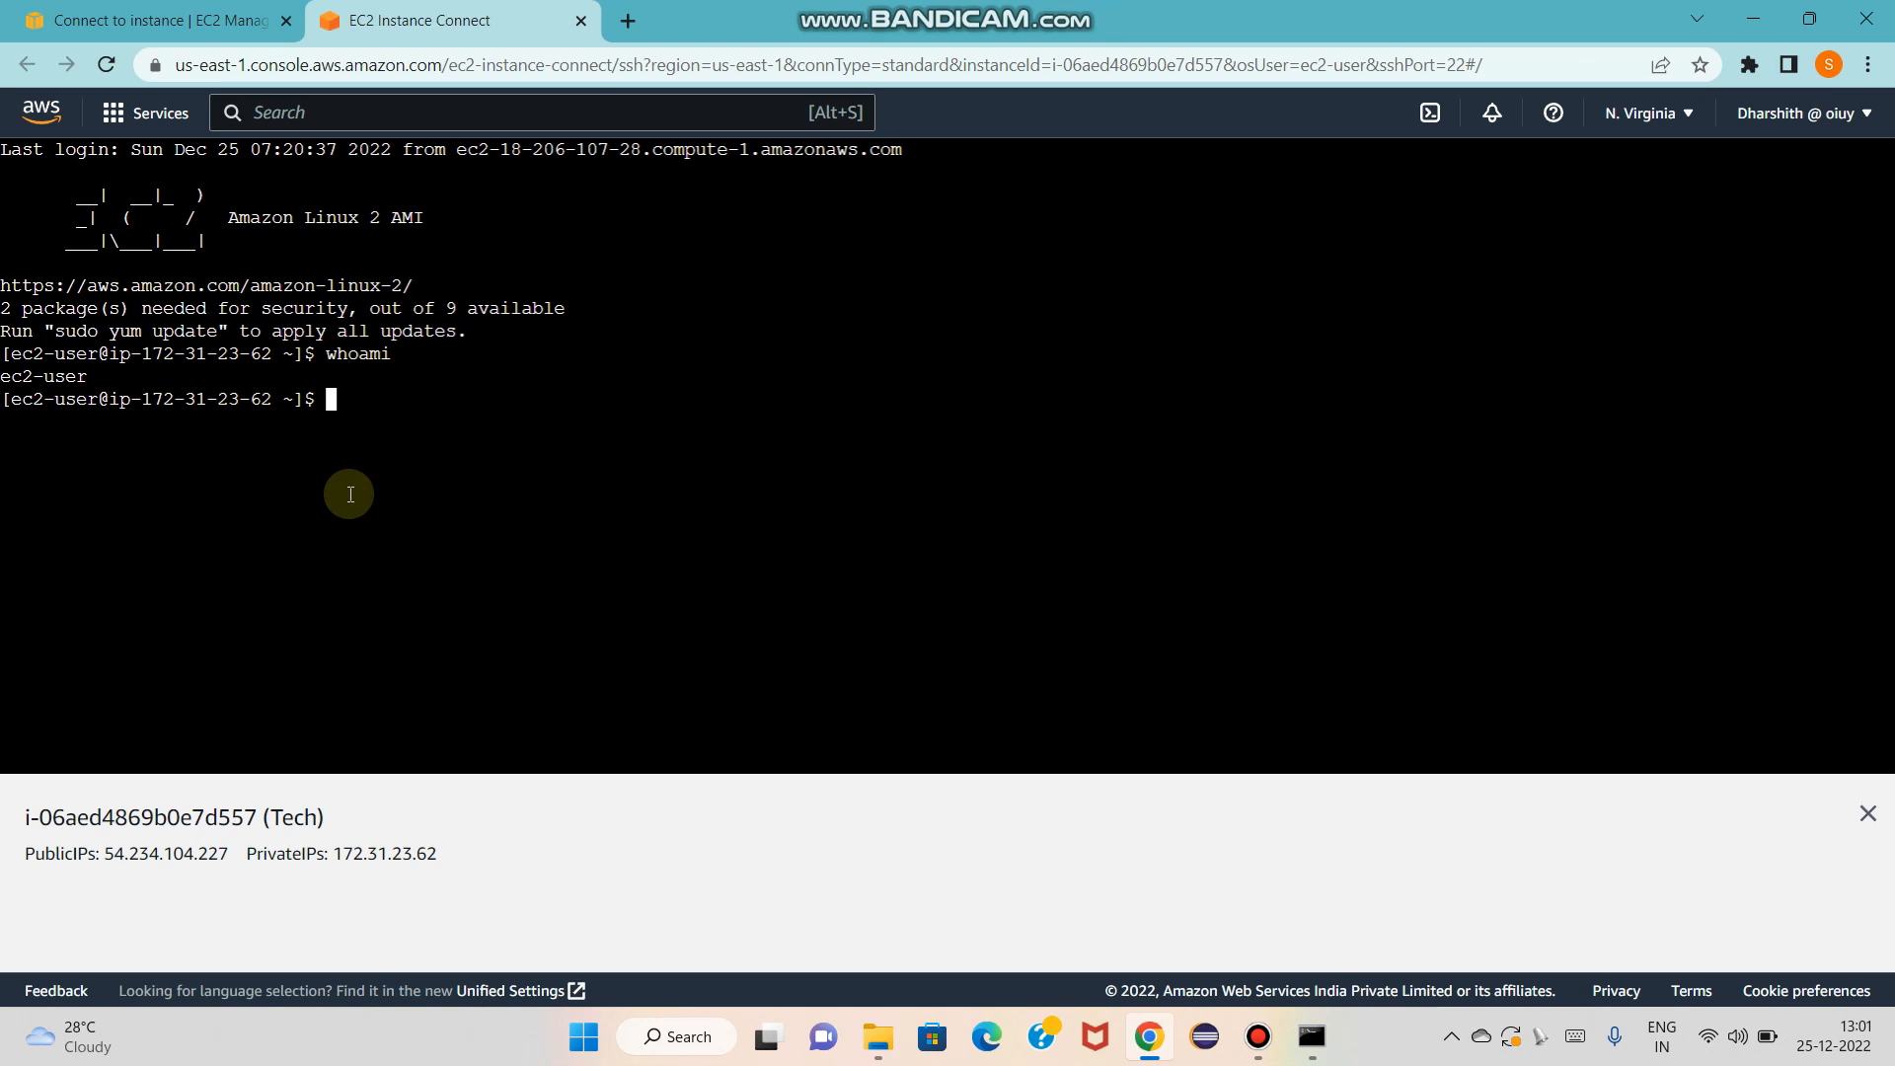
- Return to the instances list and open the launch-wizard-7 security group from the Tech instance's security details
click(219, 20)
click(191, 185)
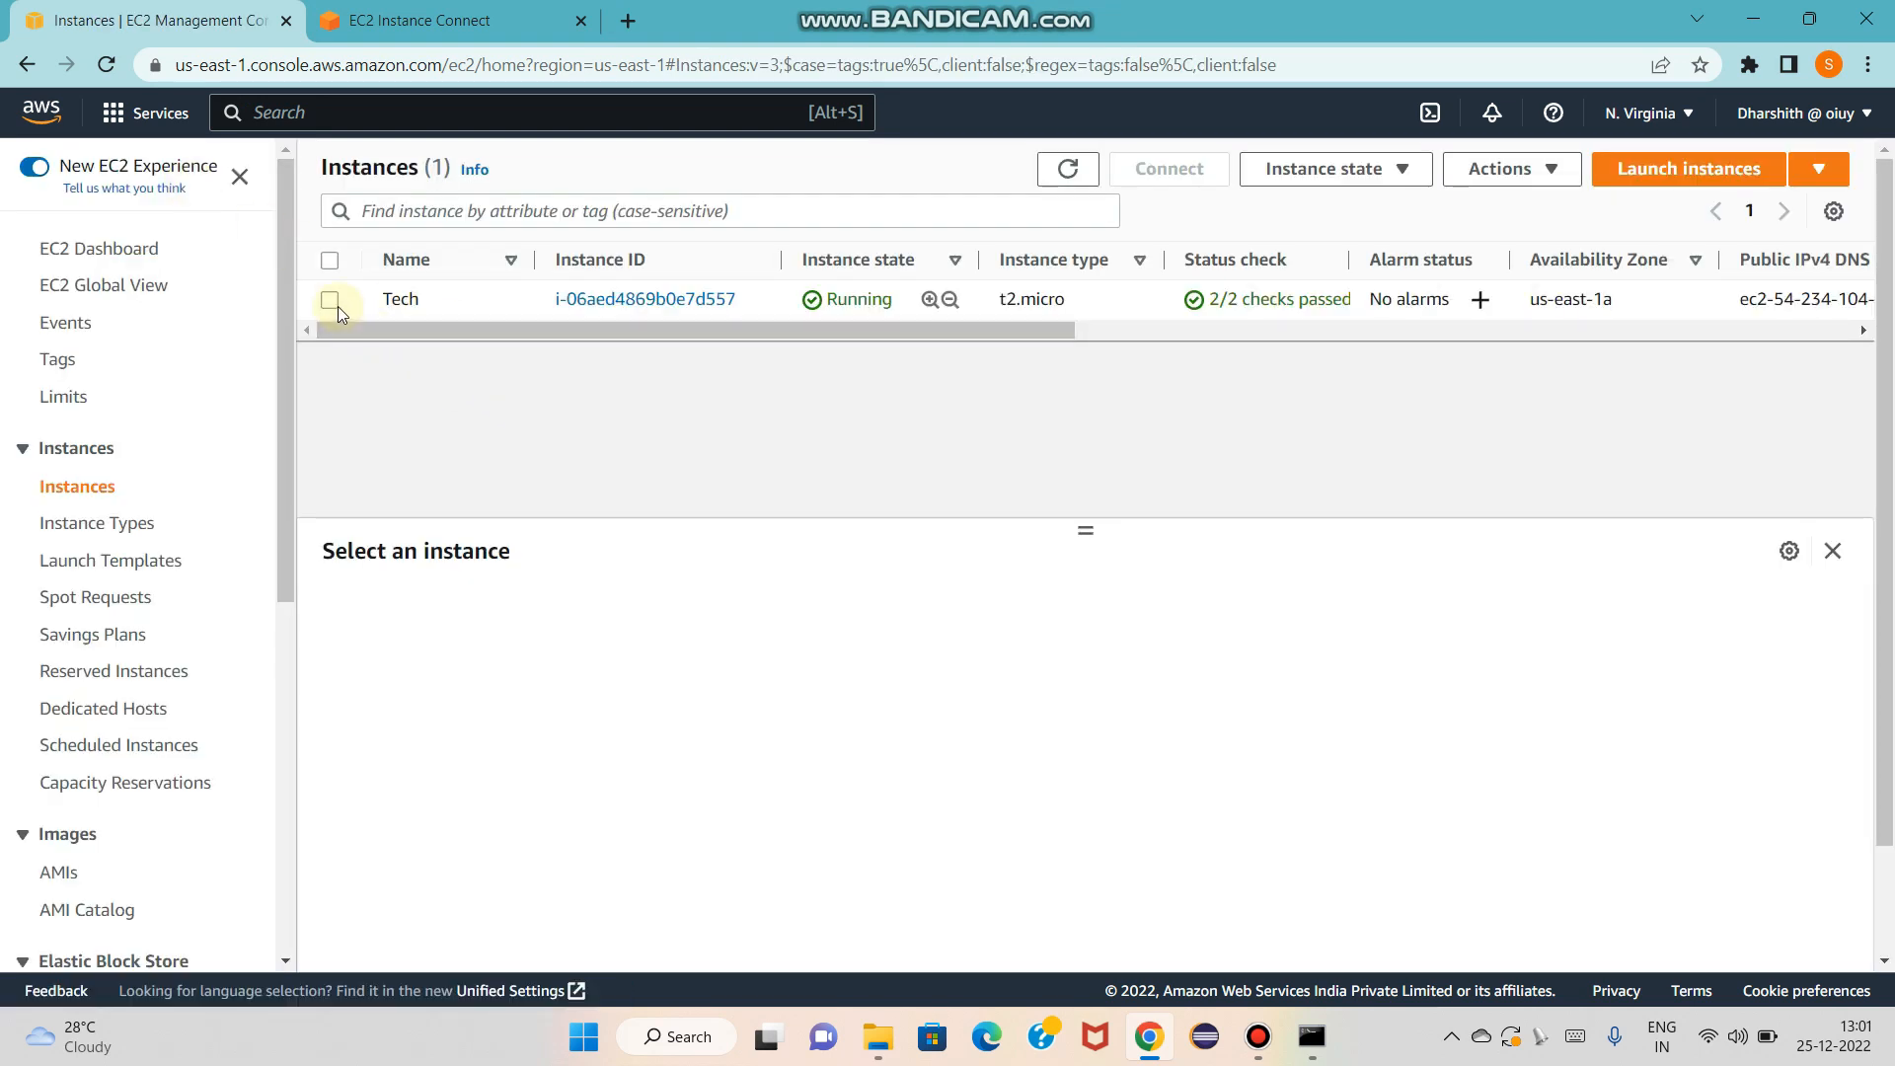
click(330, 300)
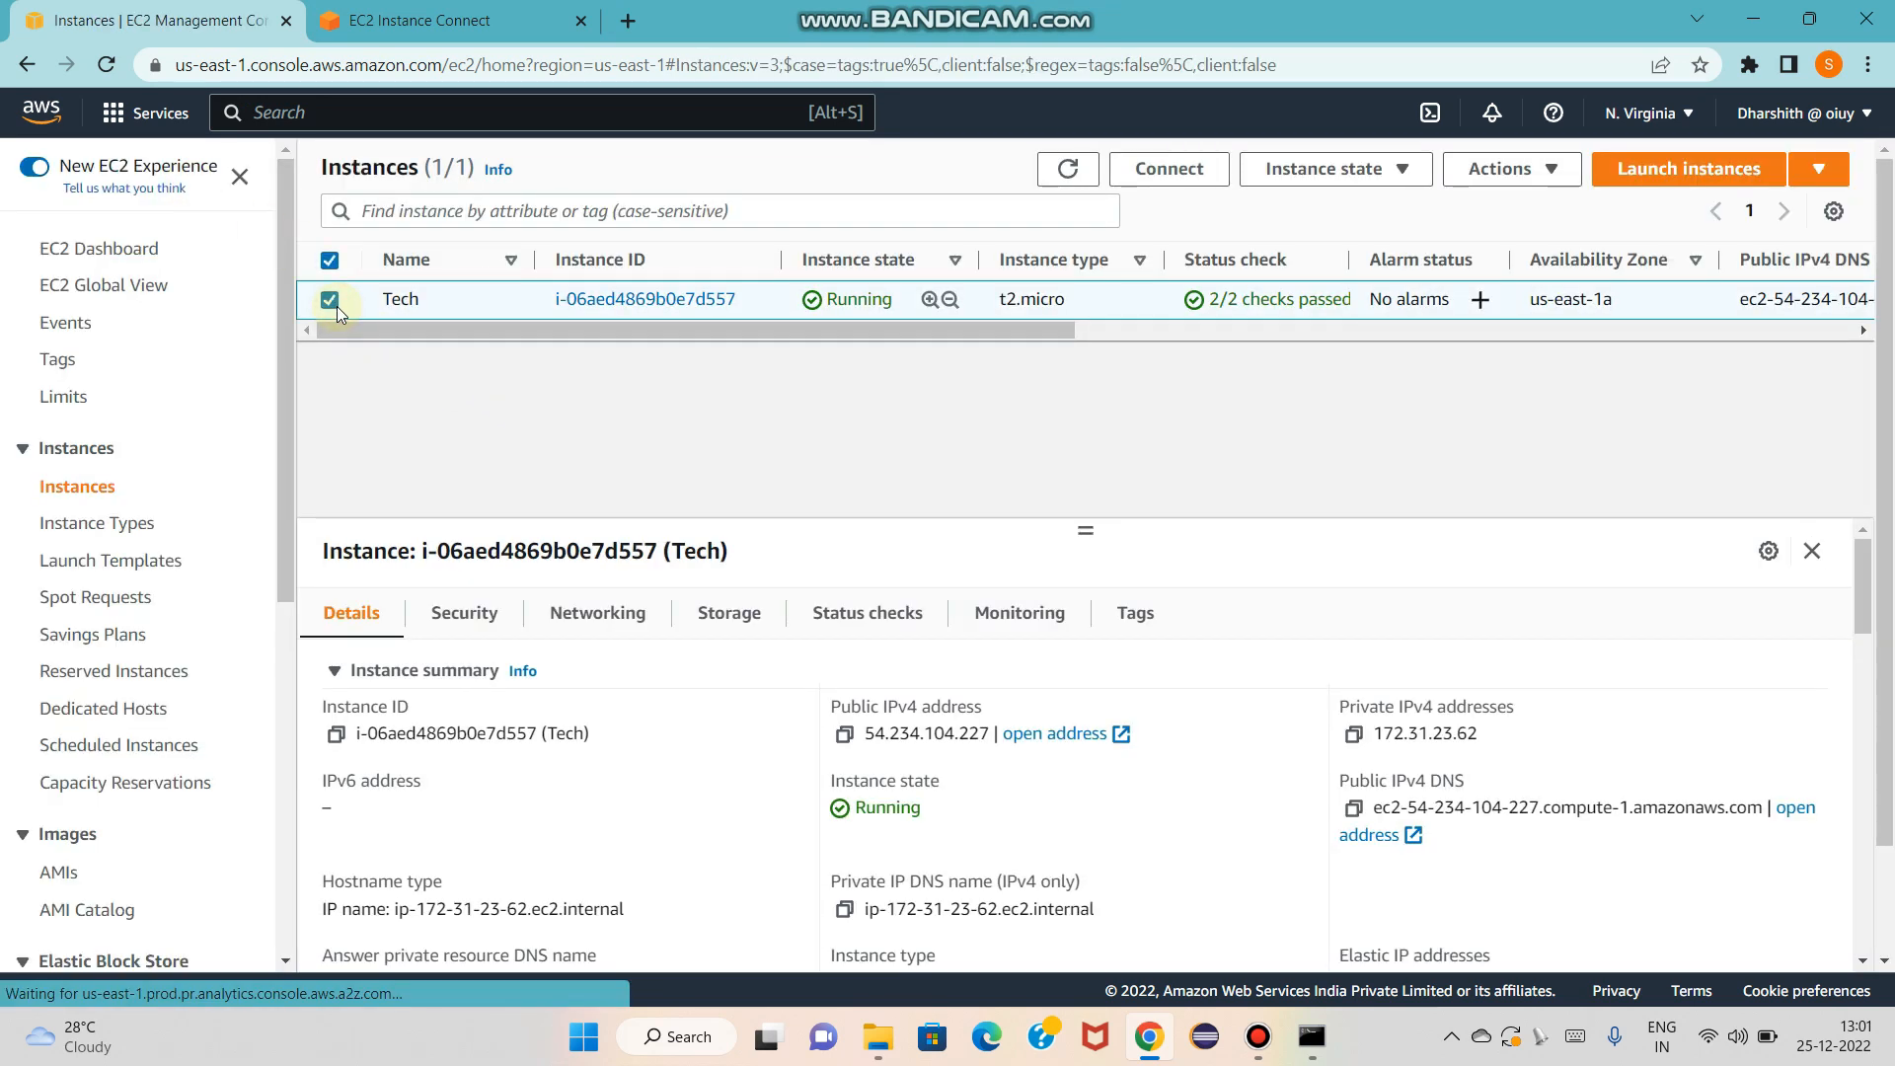
click(456, 613)
scroll(683, 780, down, 5)
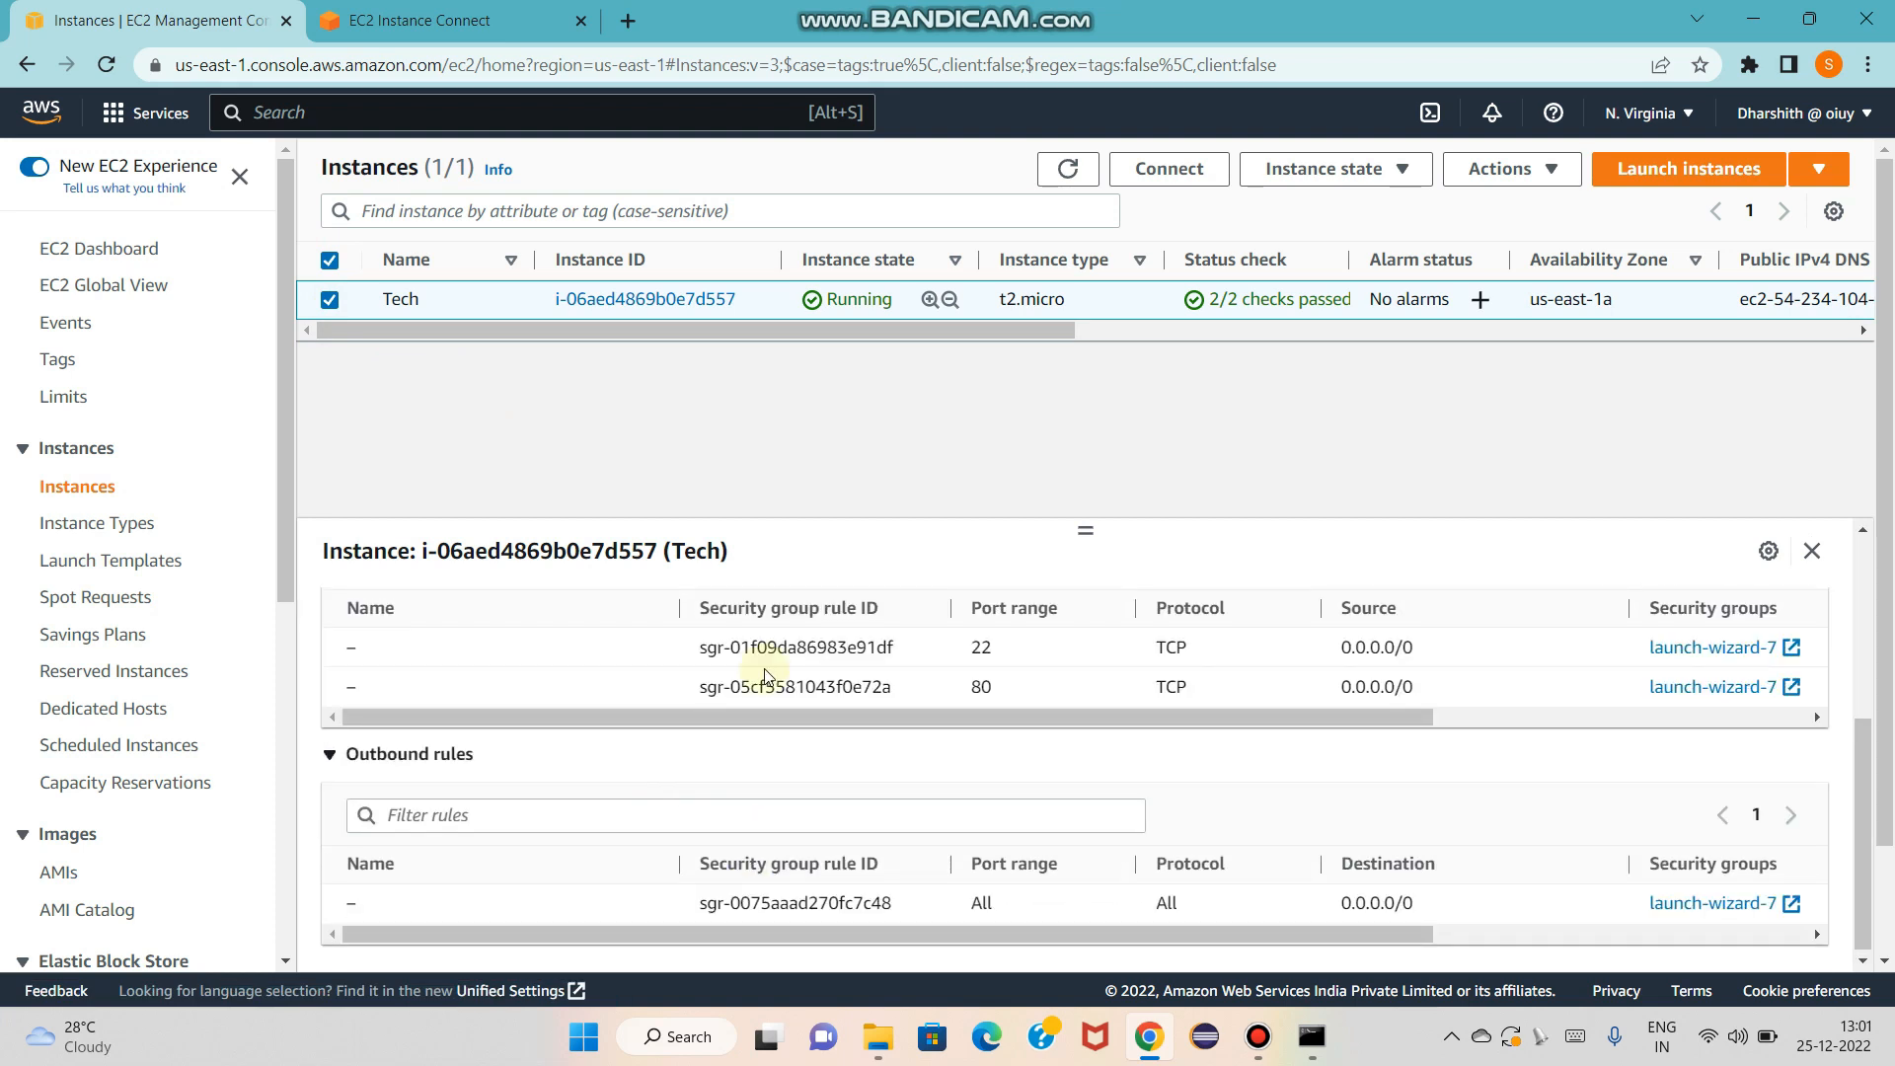
scroll(691, 750, up, 3)
click(558, 698)
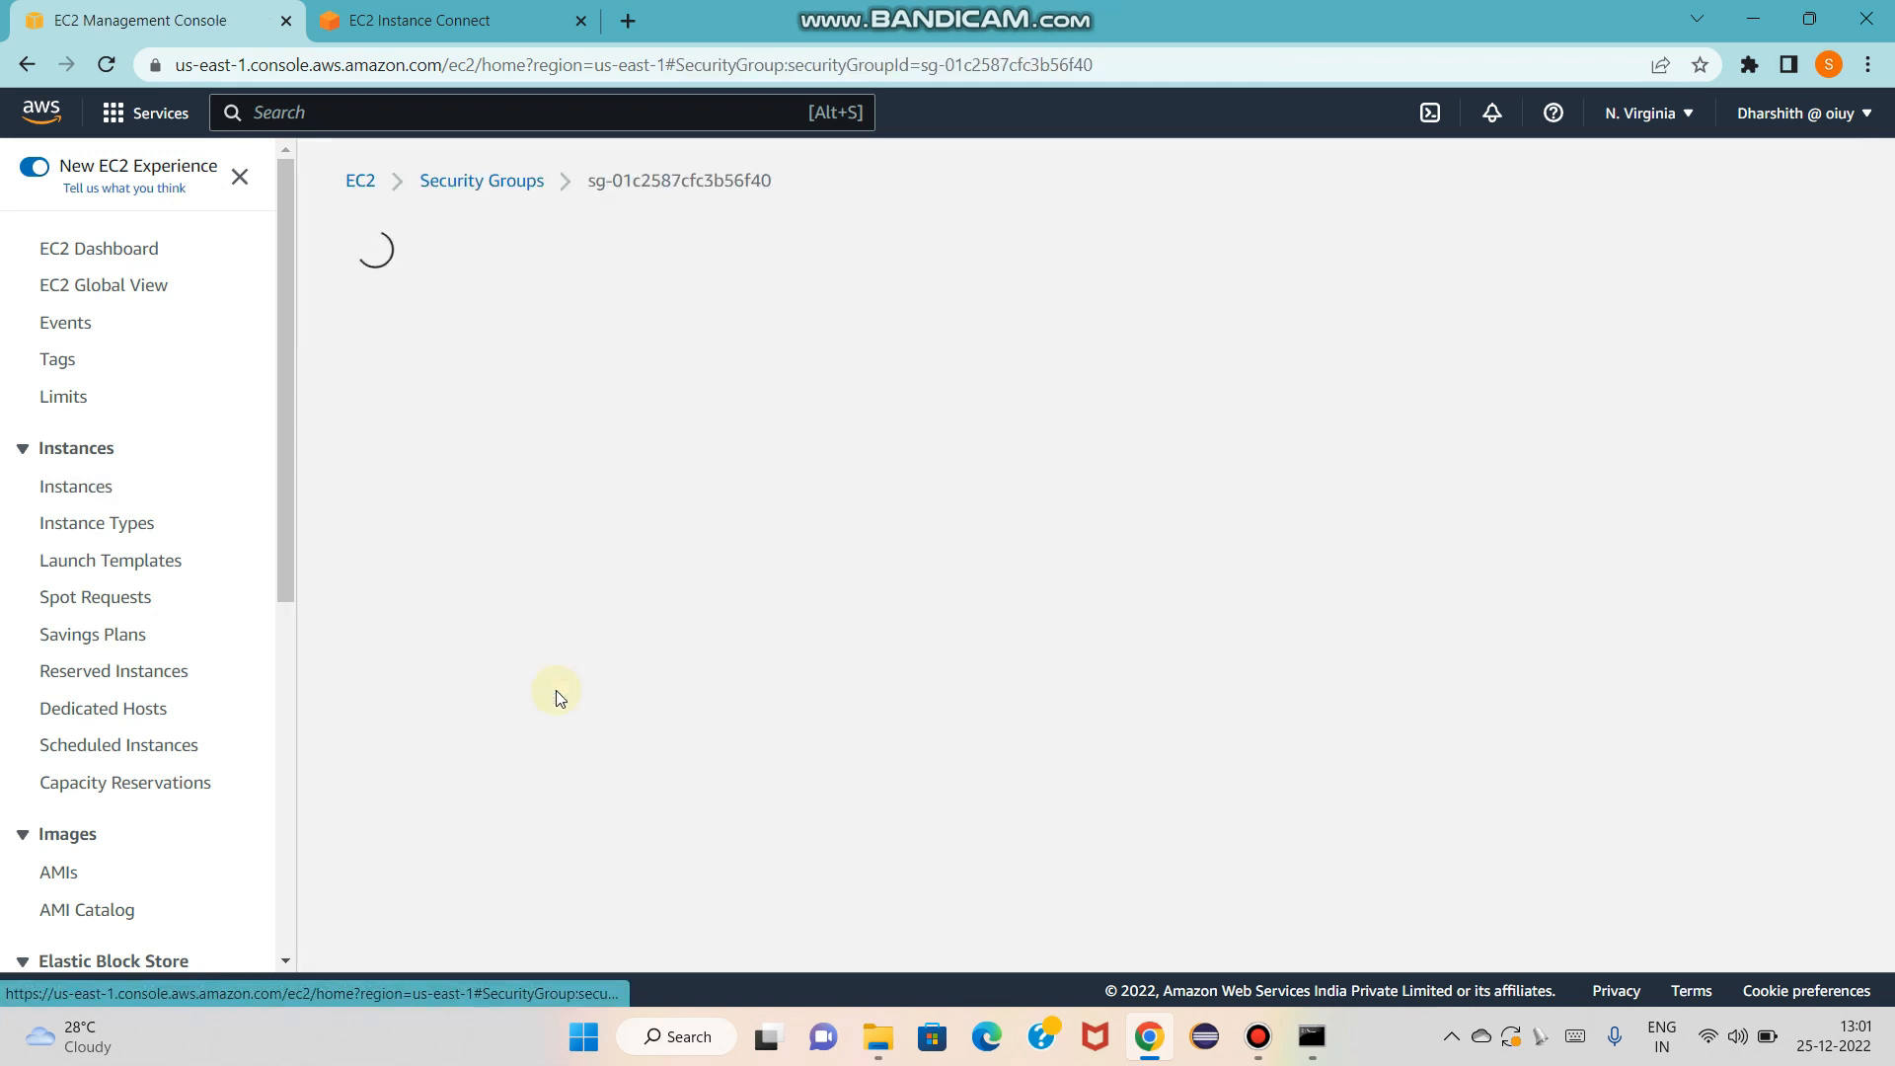
- Delete the SSH inbound rule from the launch-wizard-7 security group and save the rules
scroll(1214, 734, down, 2)
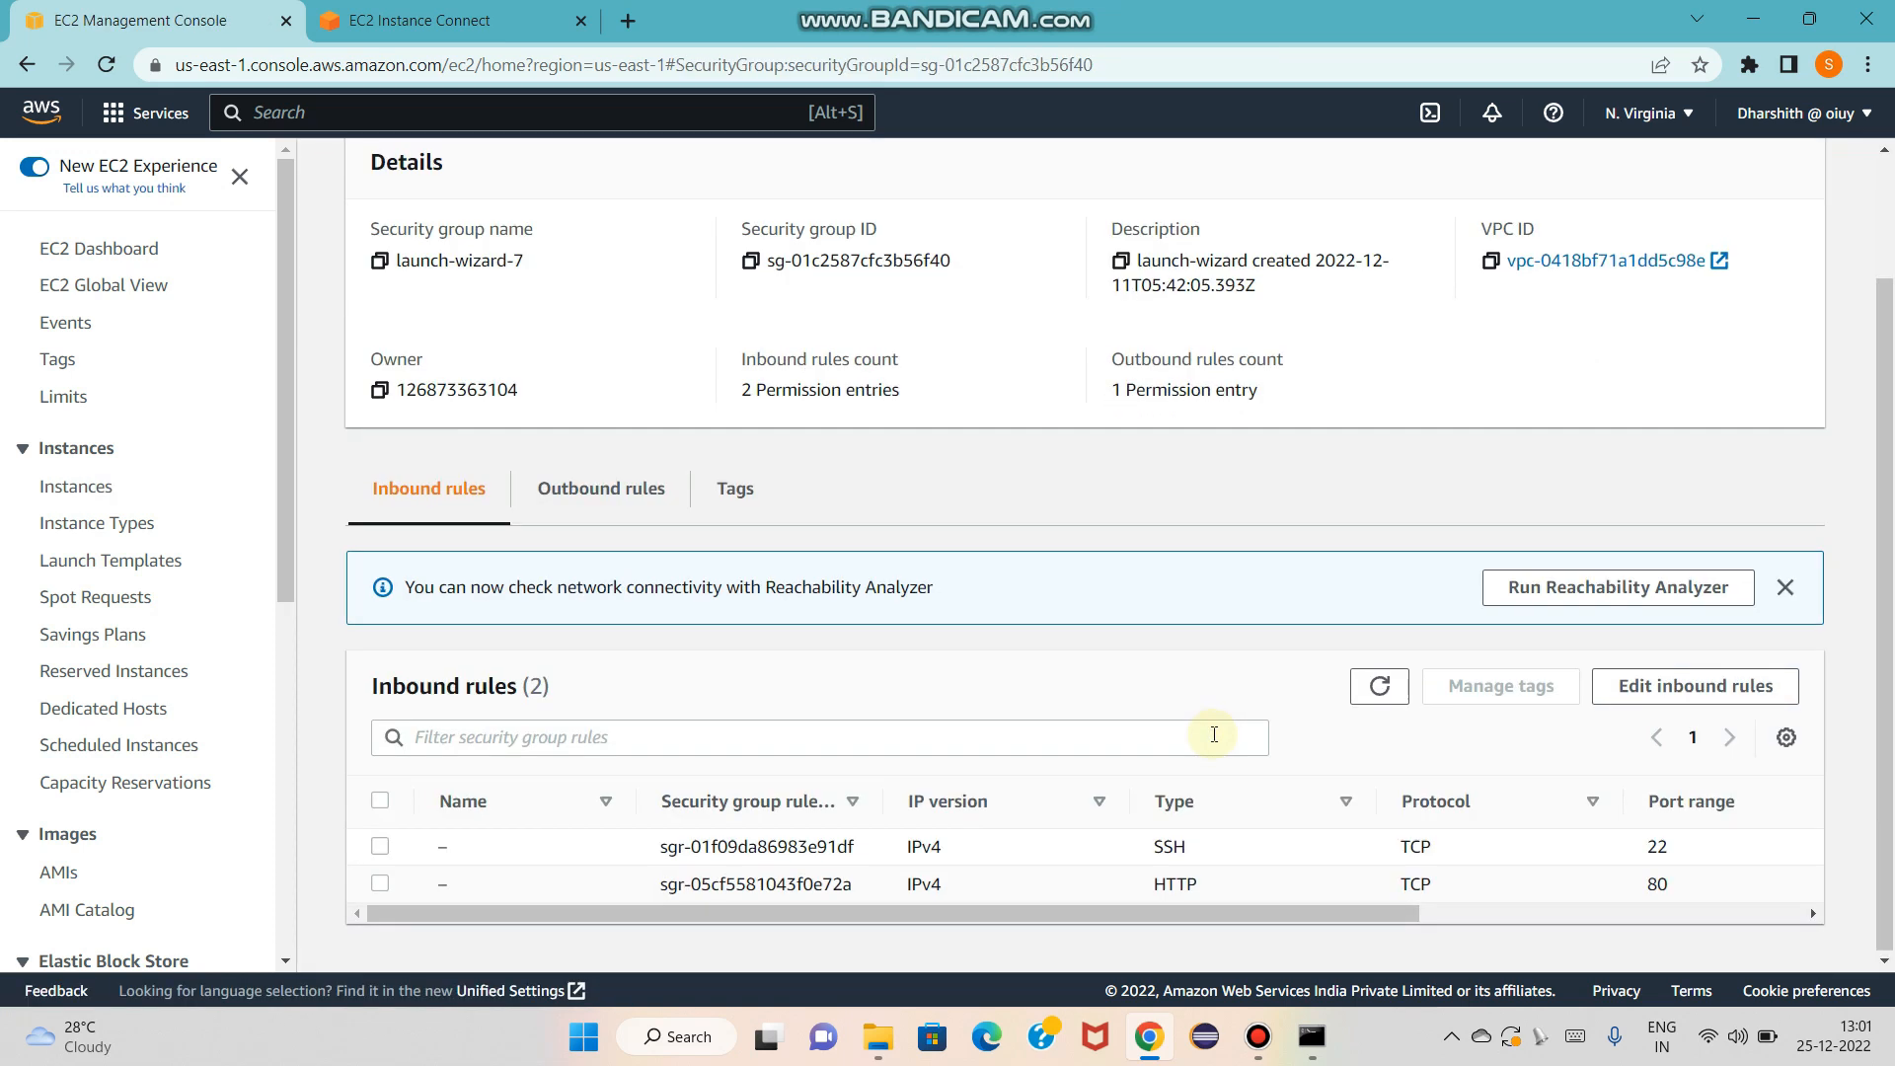
click(1689, 693)
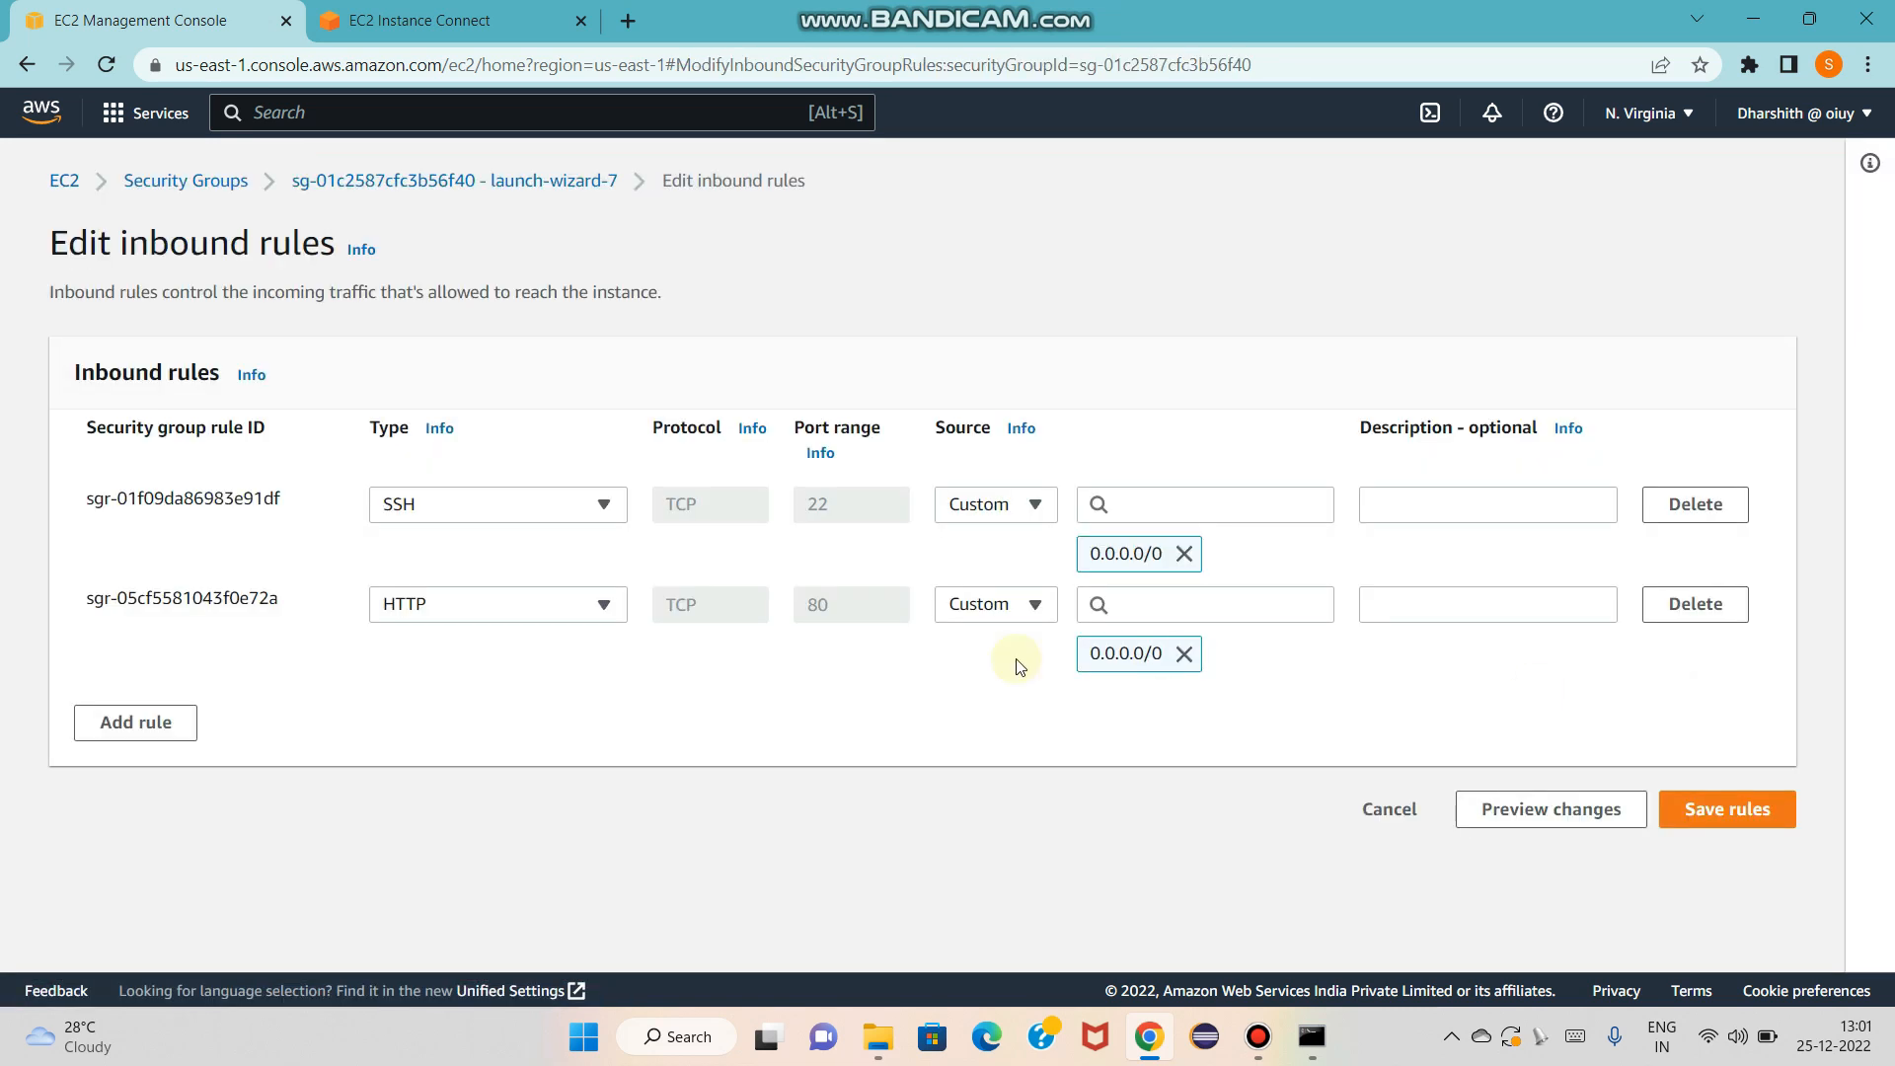
click(1679, 506)
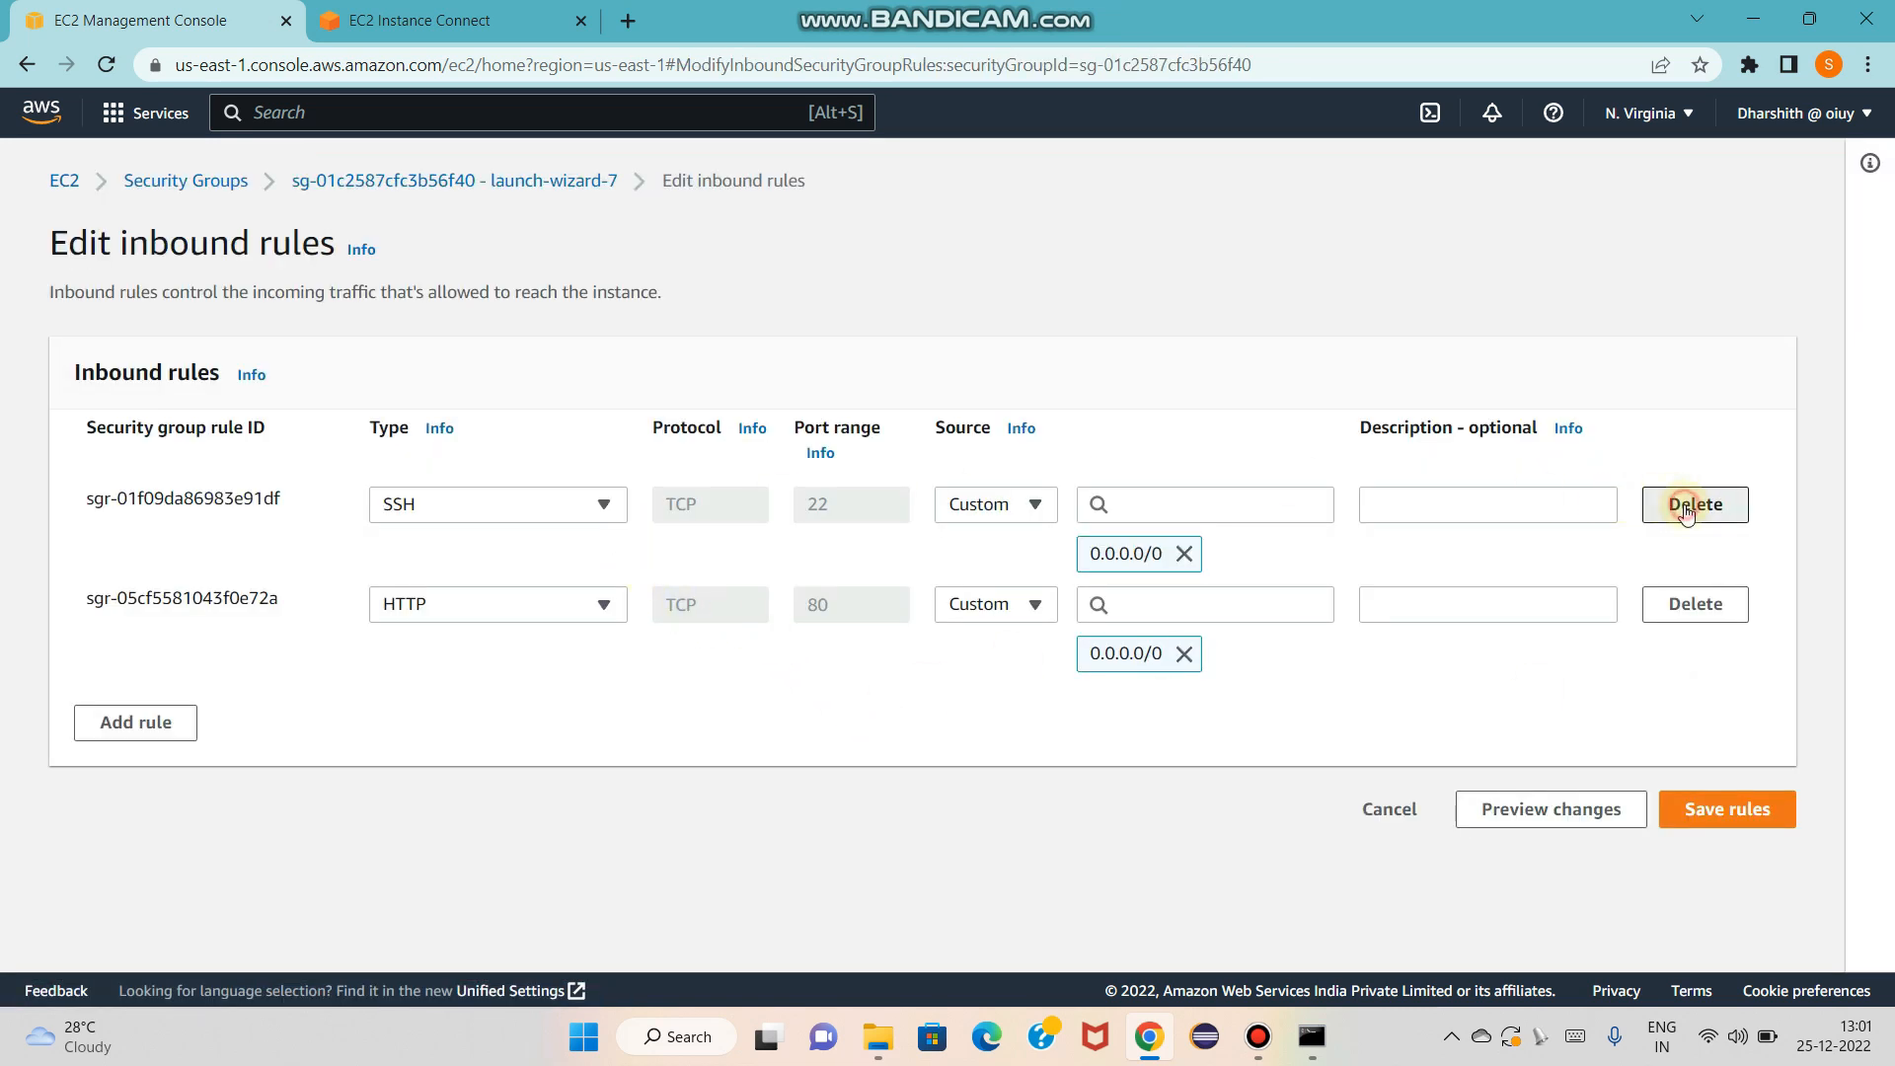
click(1740, 714)
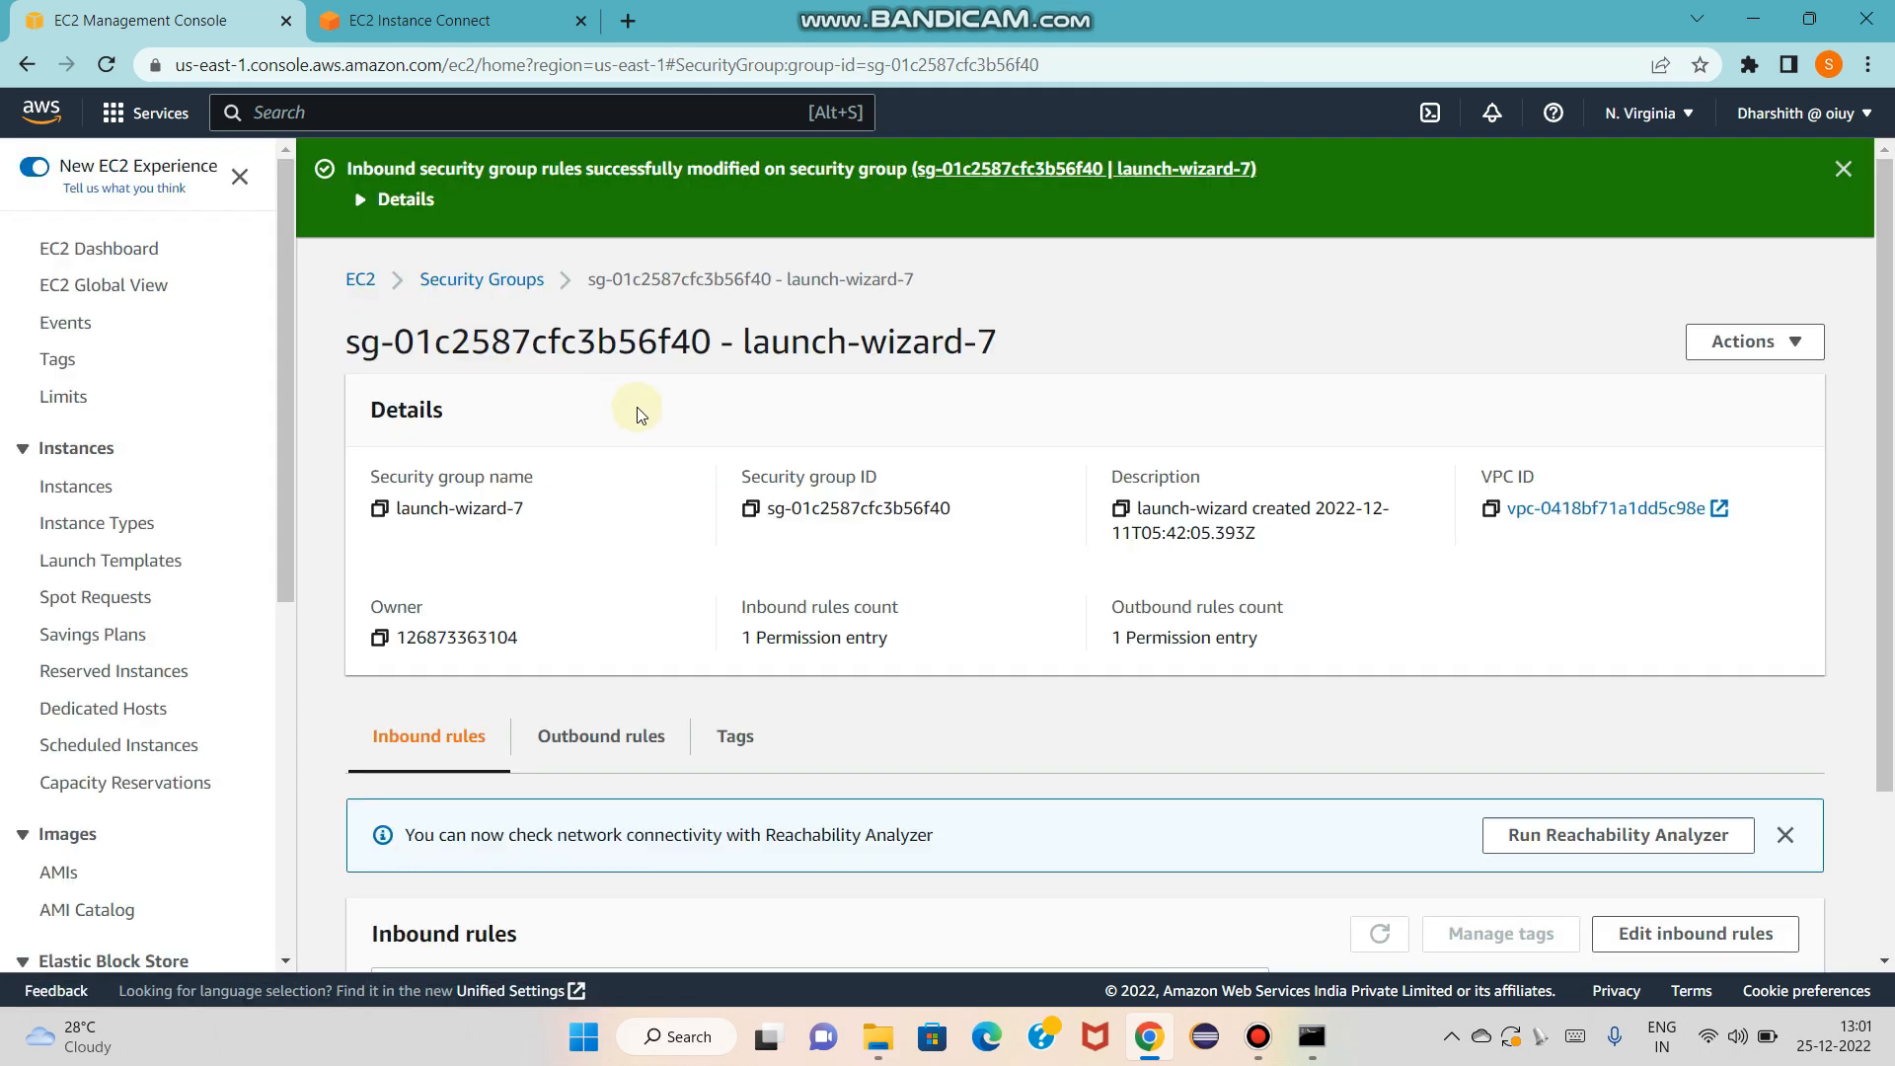
- Try to connect to the Tech instance again through EC2 Instance Connect as ec2-user, and close the terminal session tabs
click(360, 281)
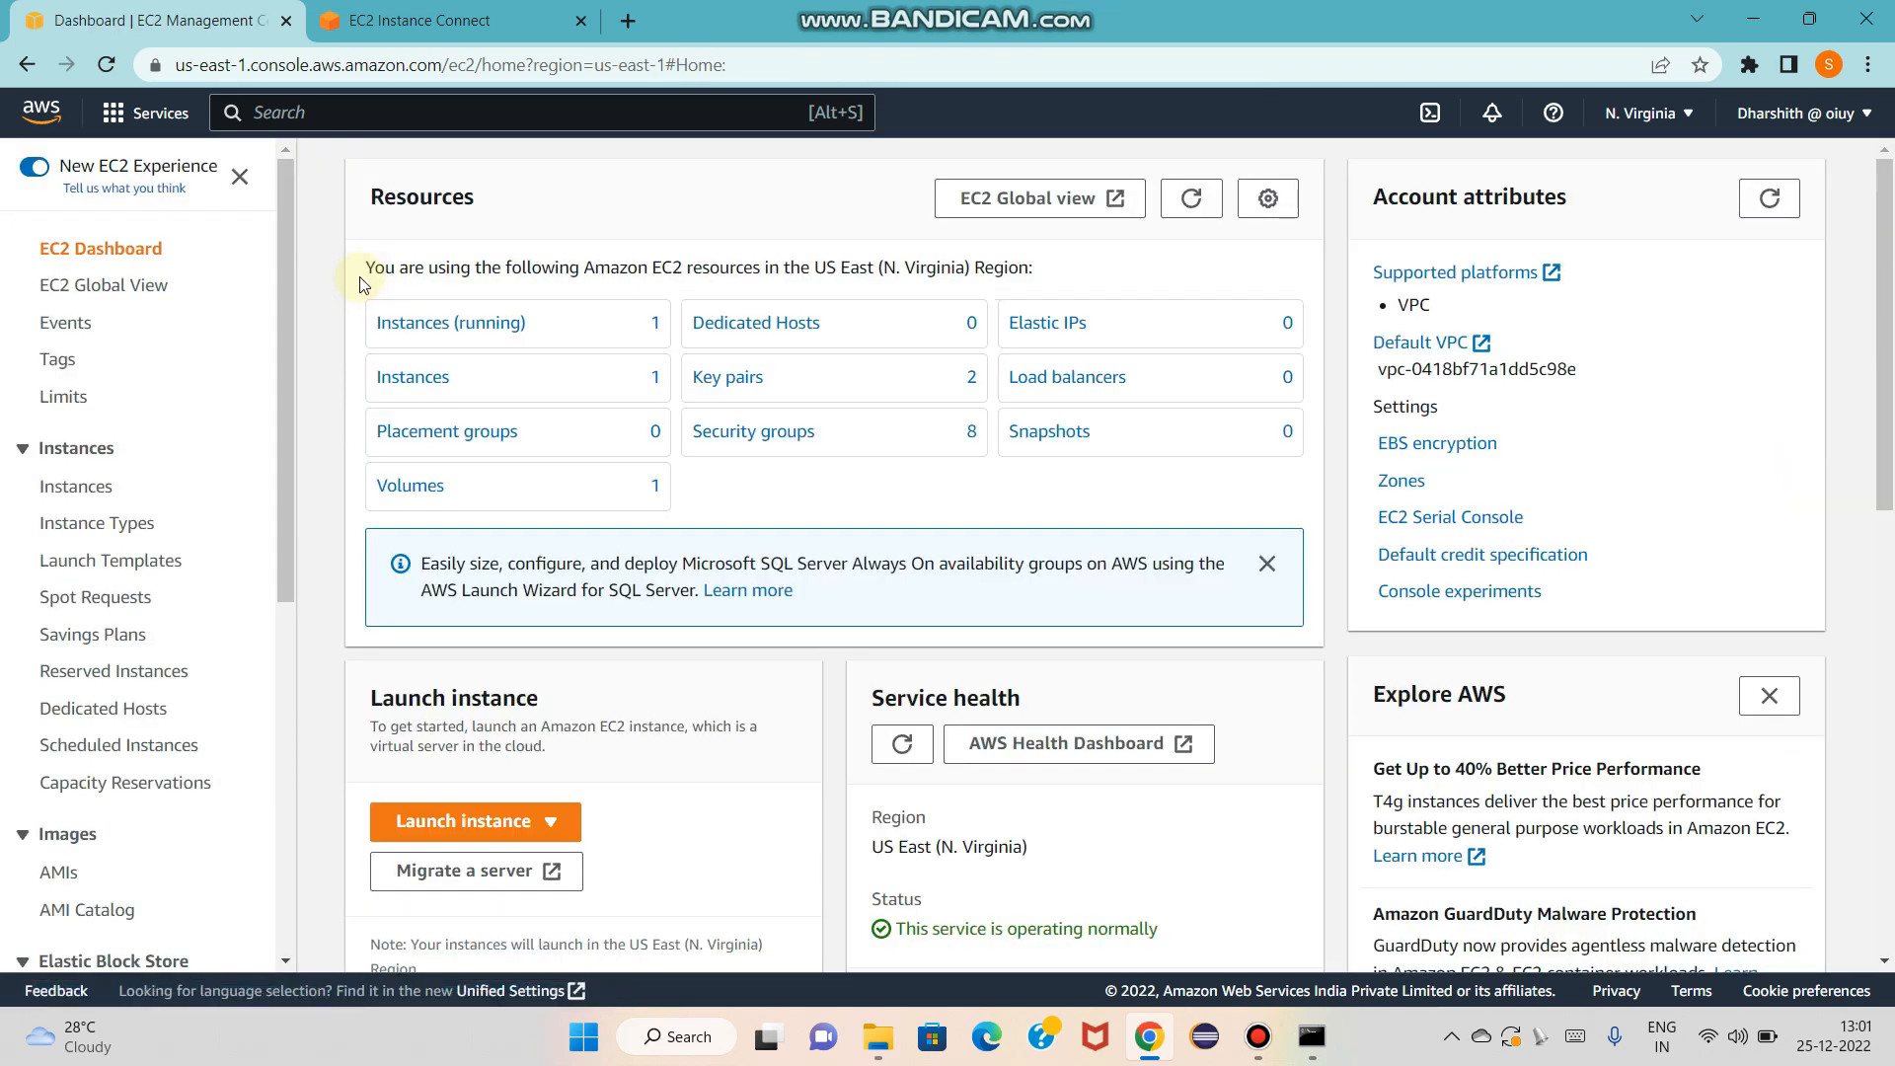
click(462, 331)
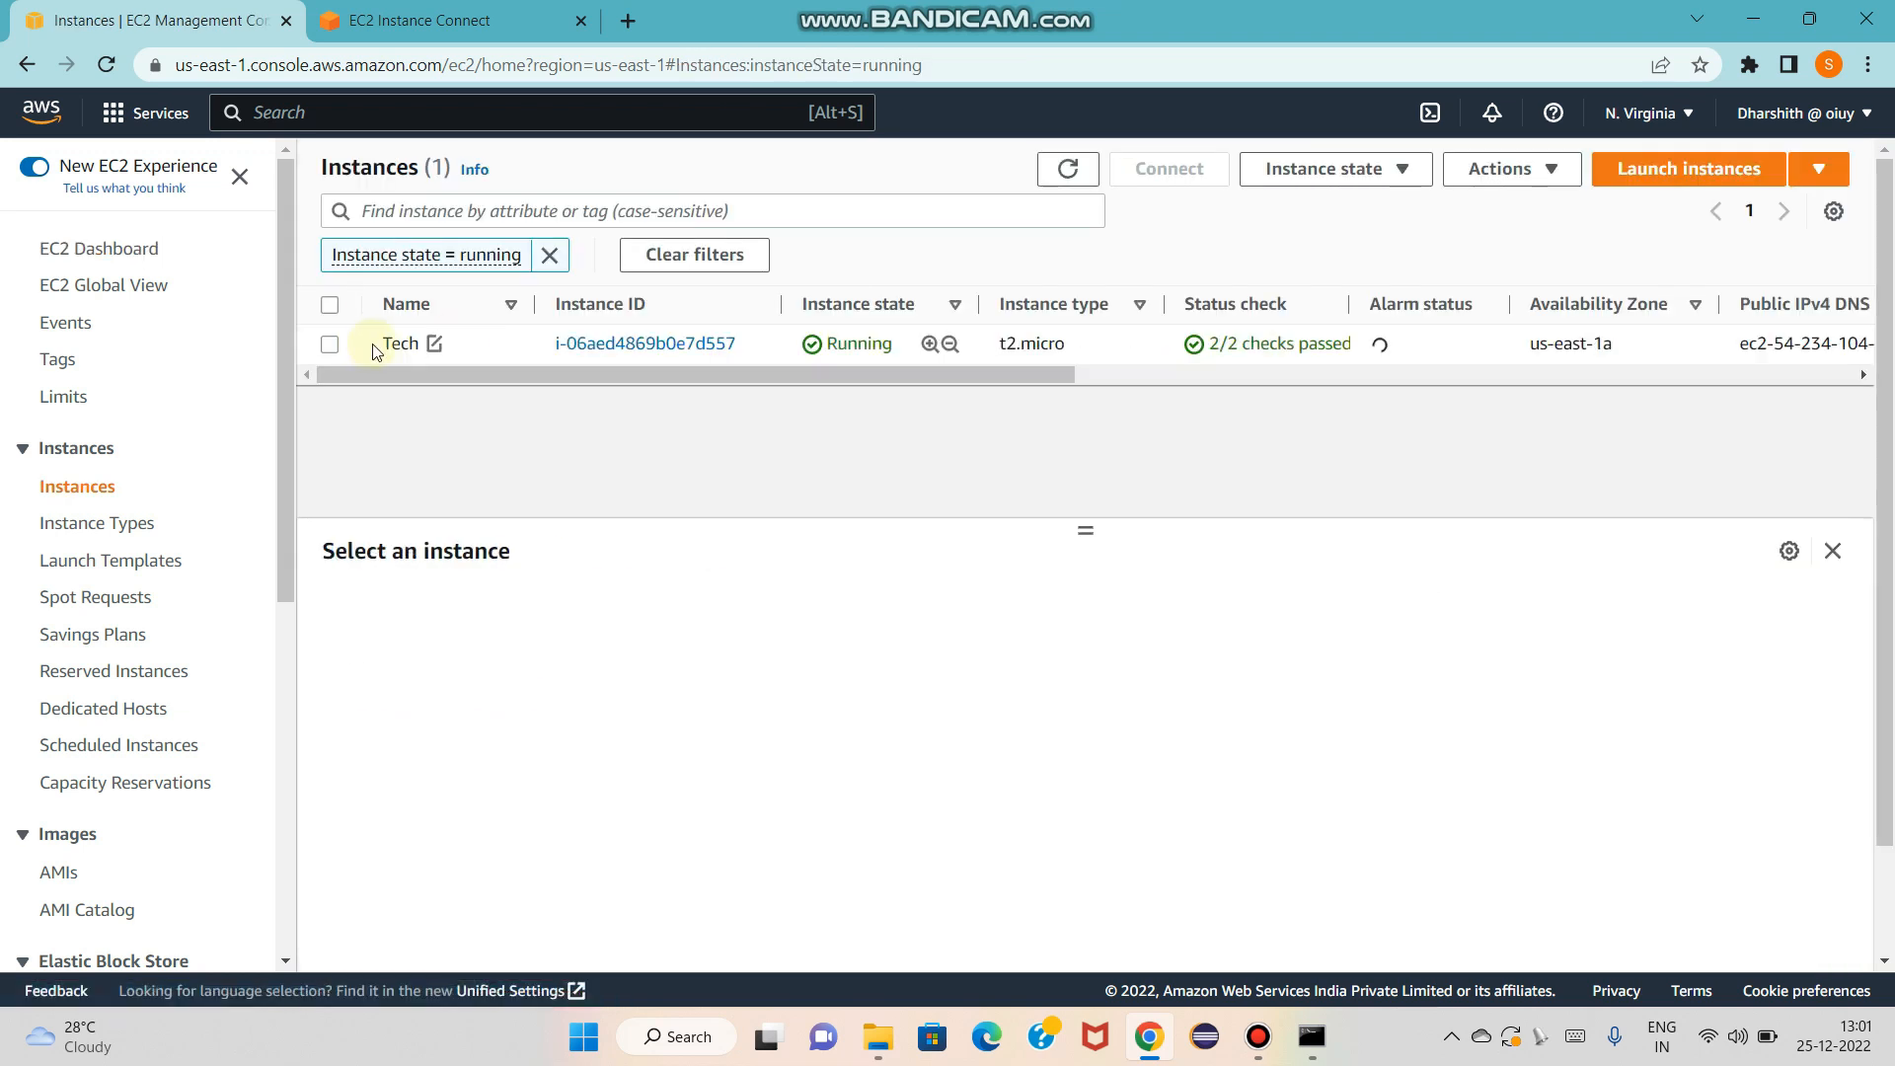
click(331, 345)
click(1172, 167)
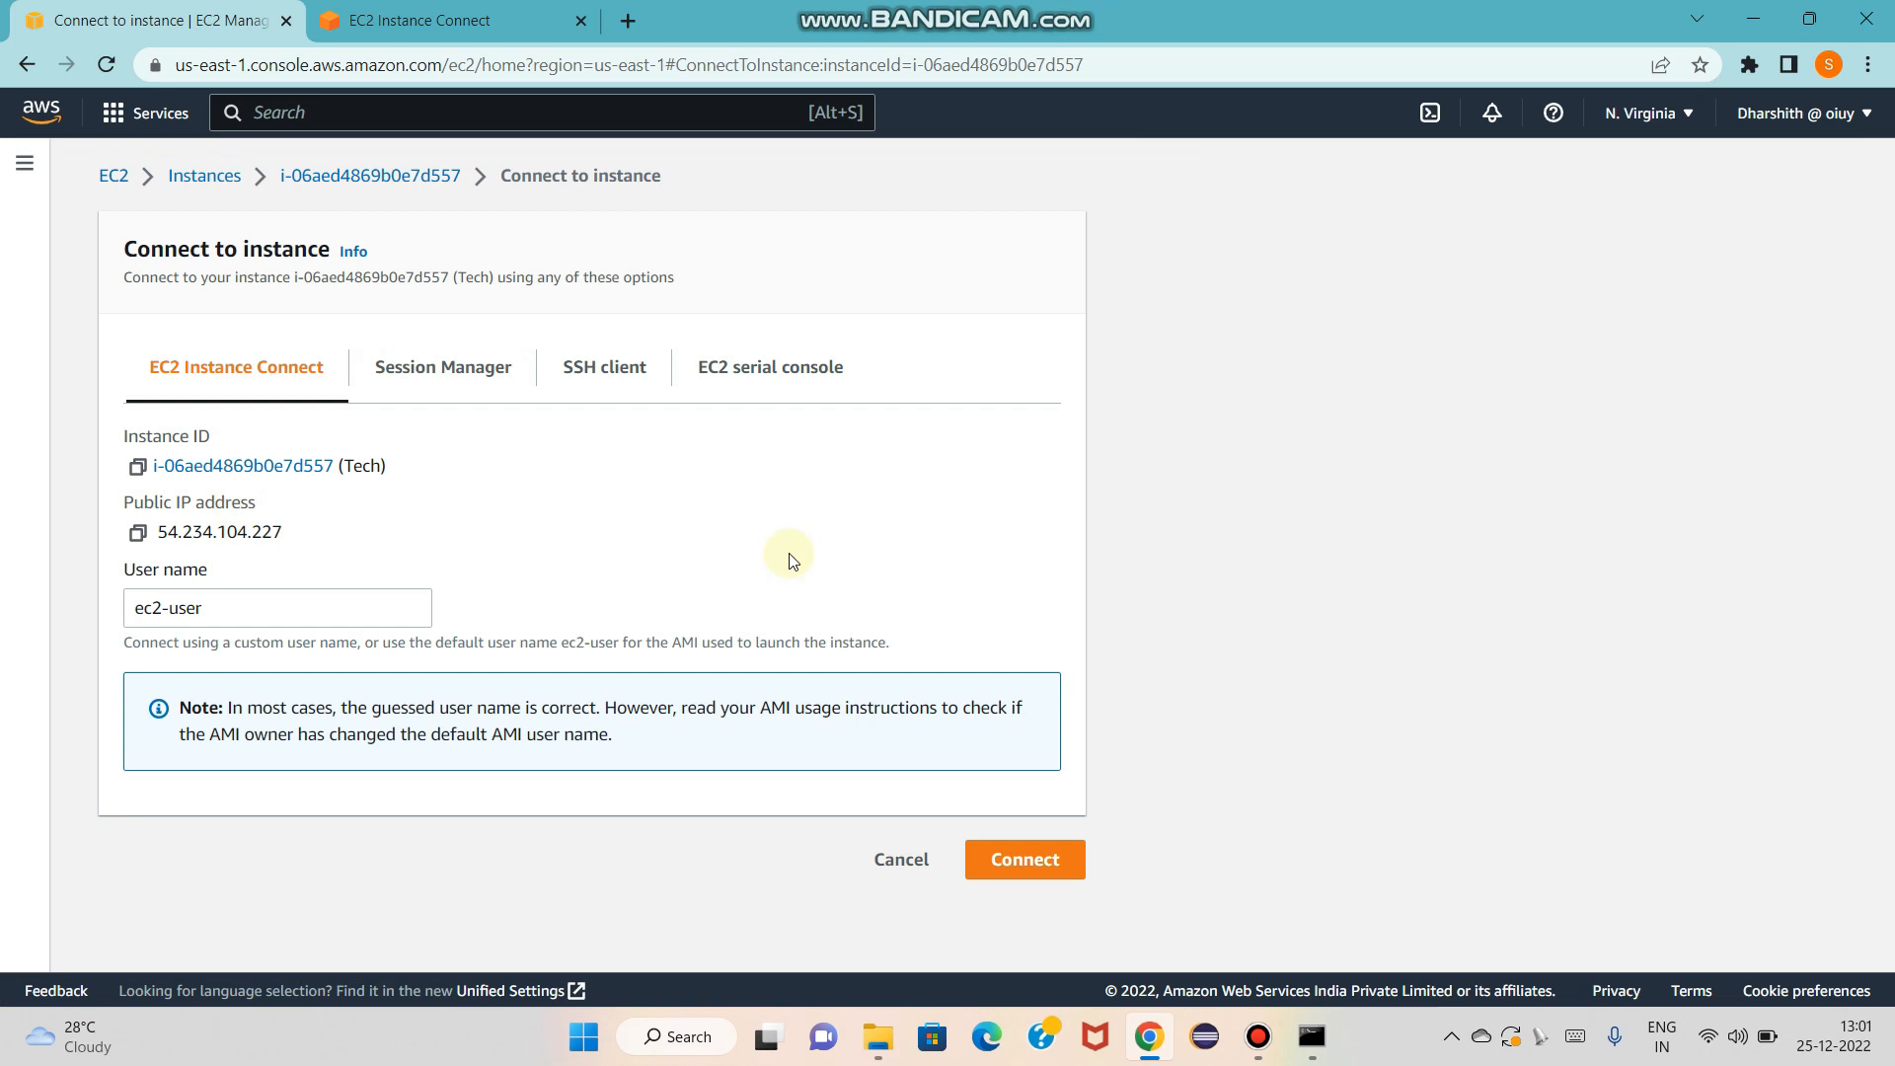
click(1023, 860)
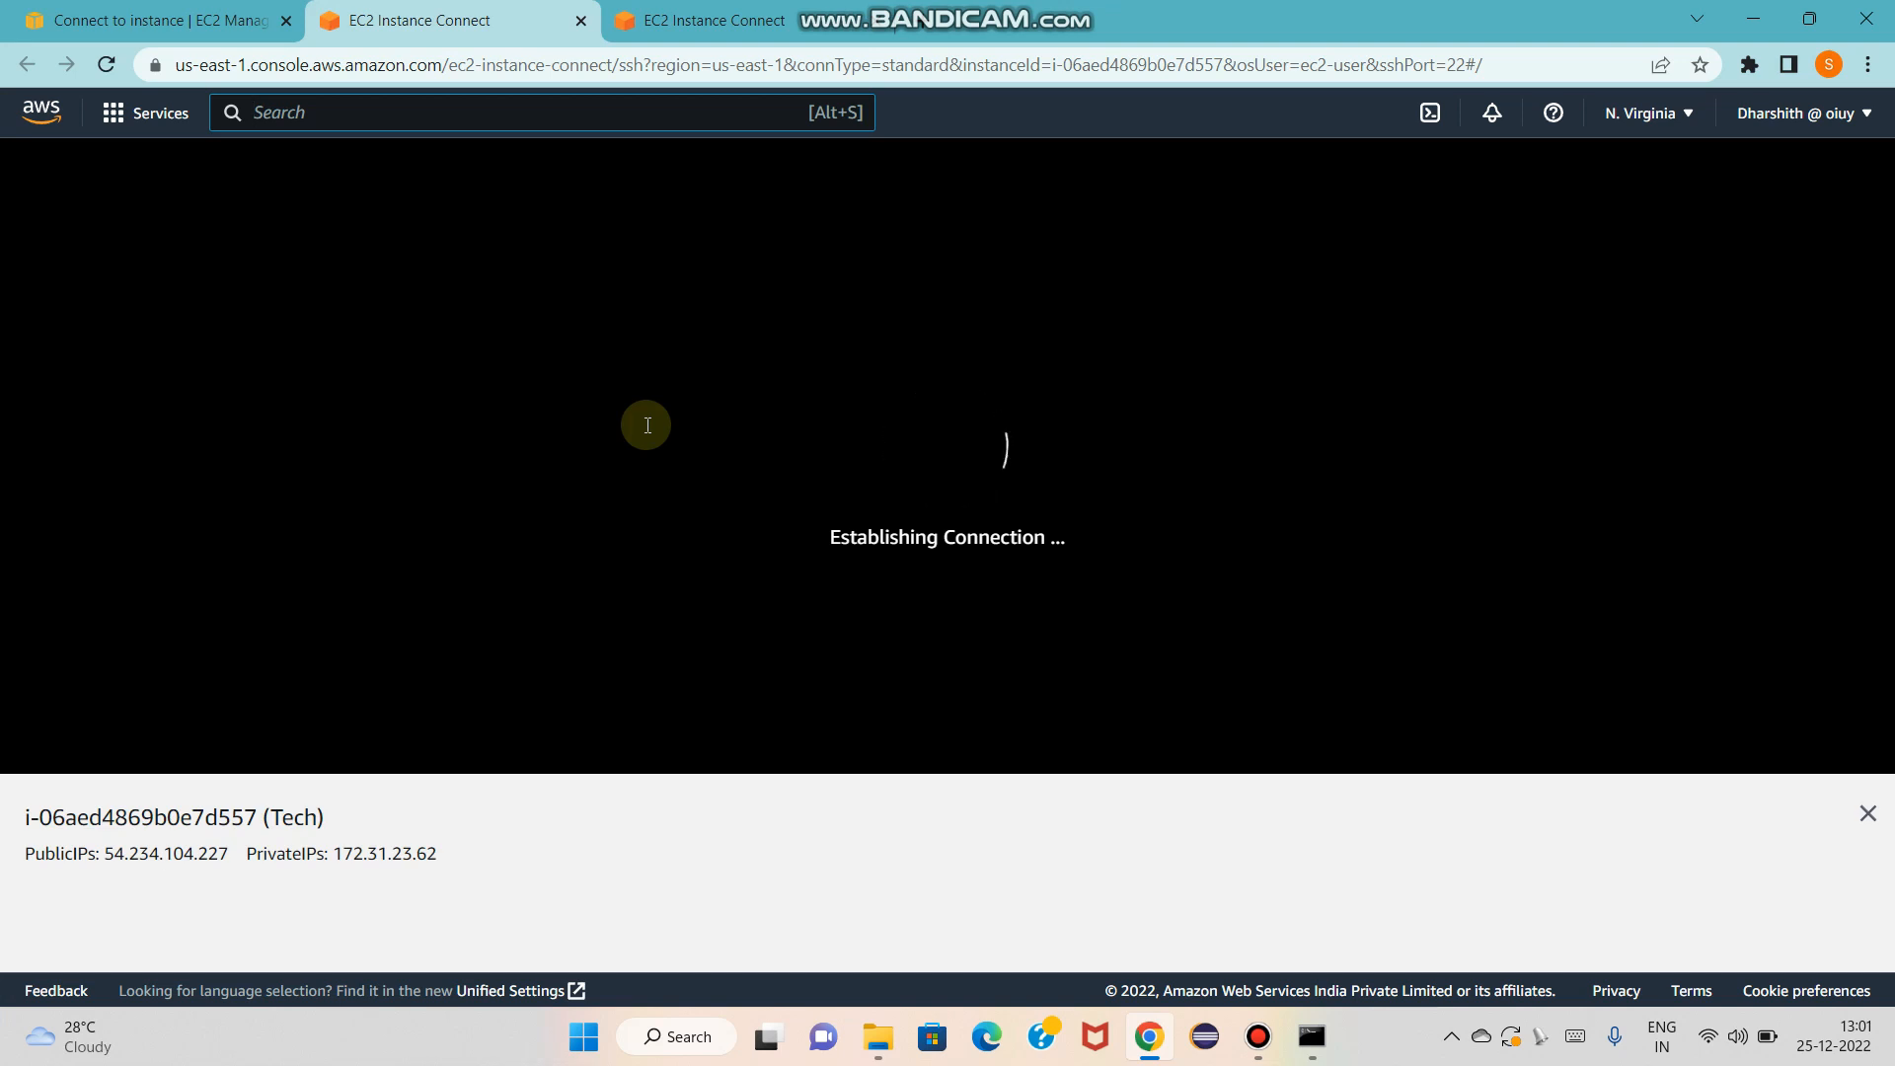
click(876, 20)
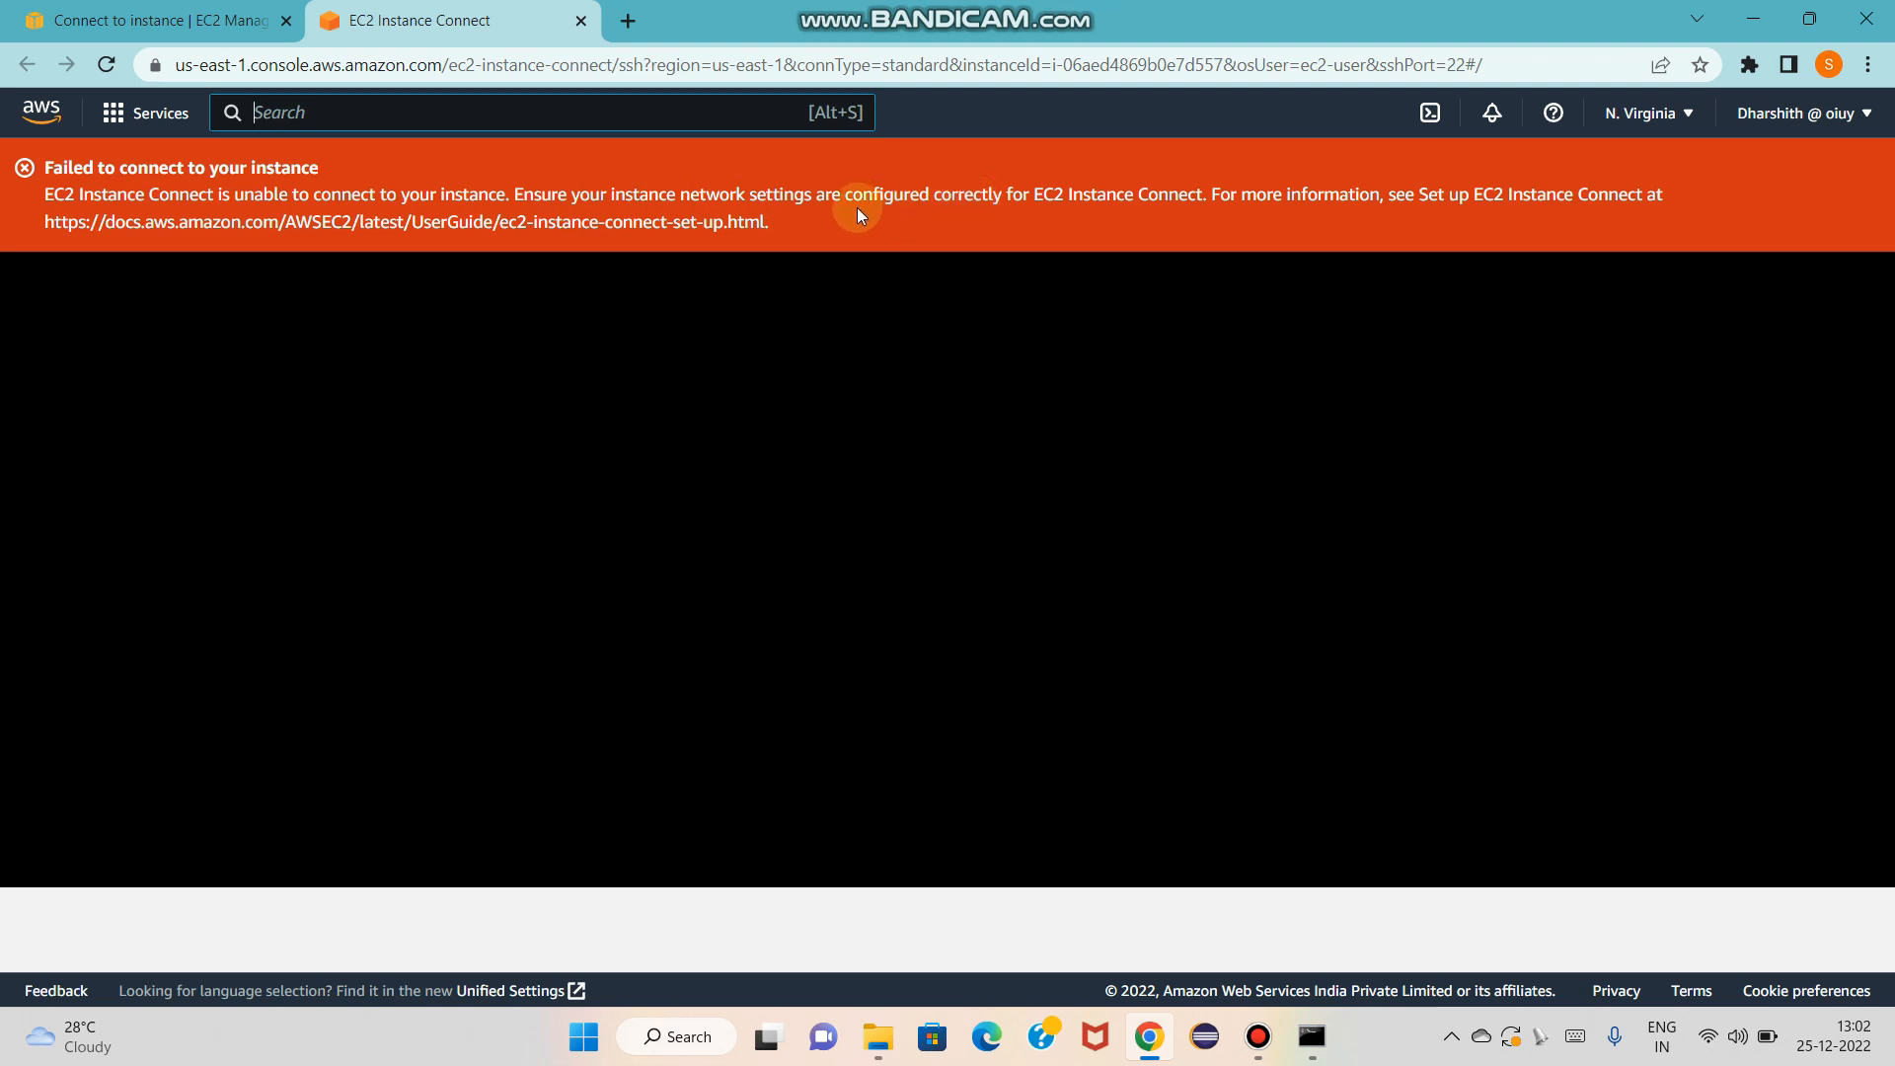
click(578, 22)
- Go back to the instances list and open the security group attached to the Tech instance
click(182, 179)
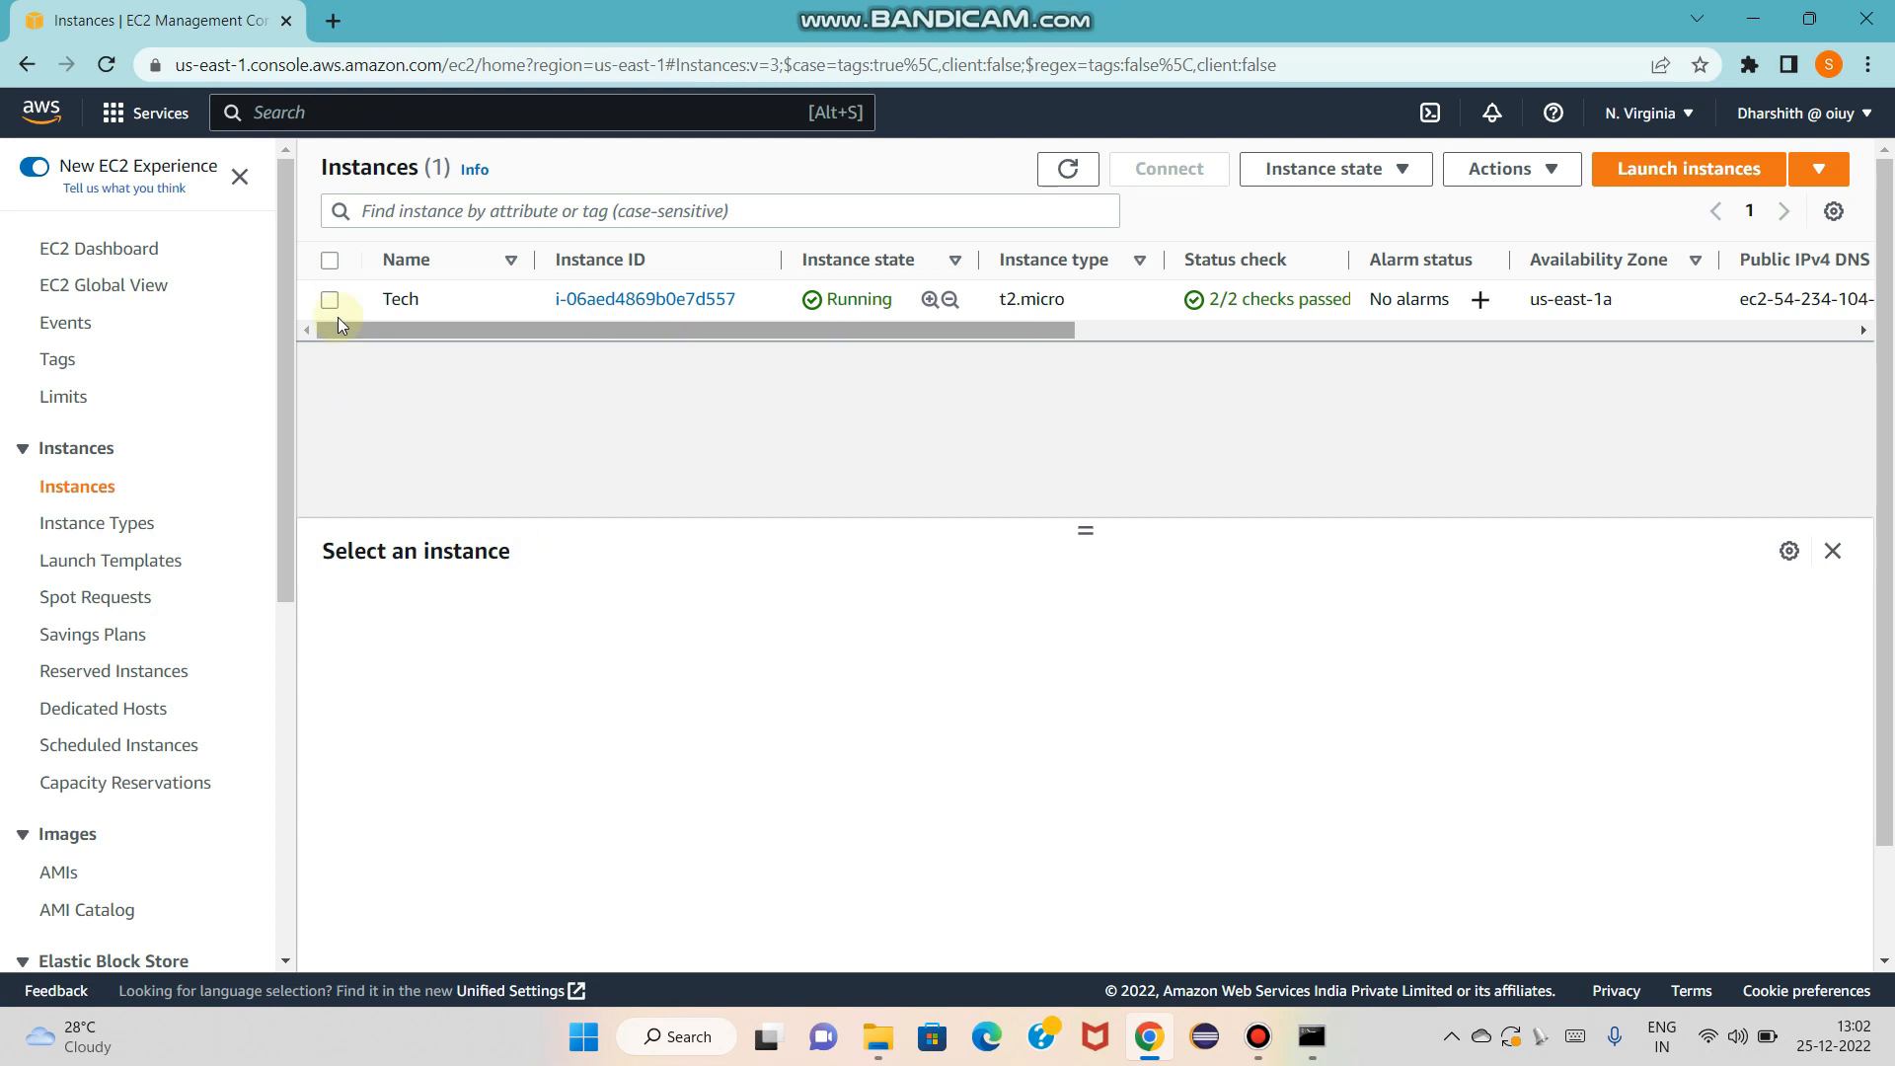
click(330, 299)
scroll(518, 675, down, 3)
scroll(494, 651, up, 5)
click(446, 614)
scroll(691, 790, down, 5)
scroll(696, 794, up, 5)
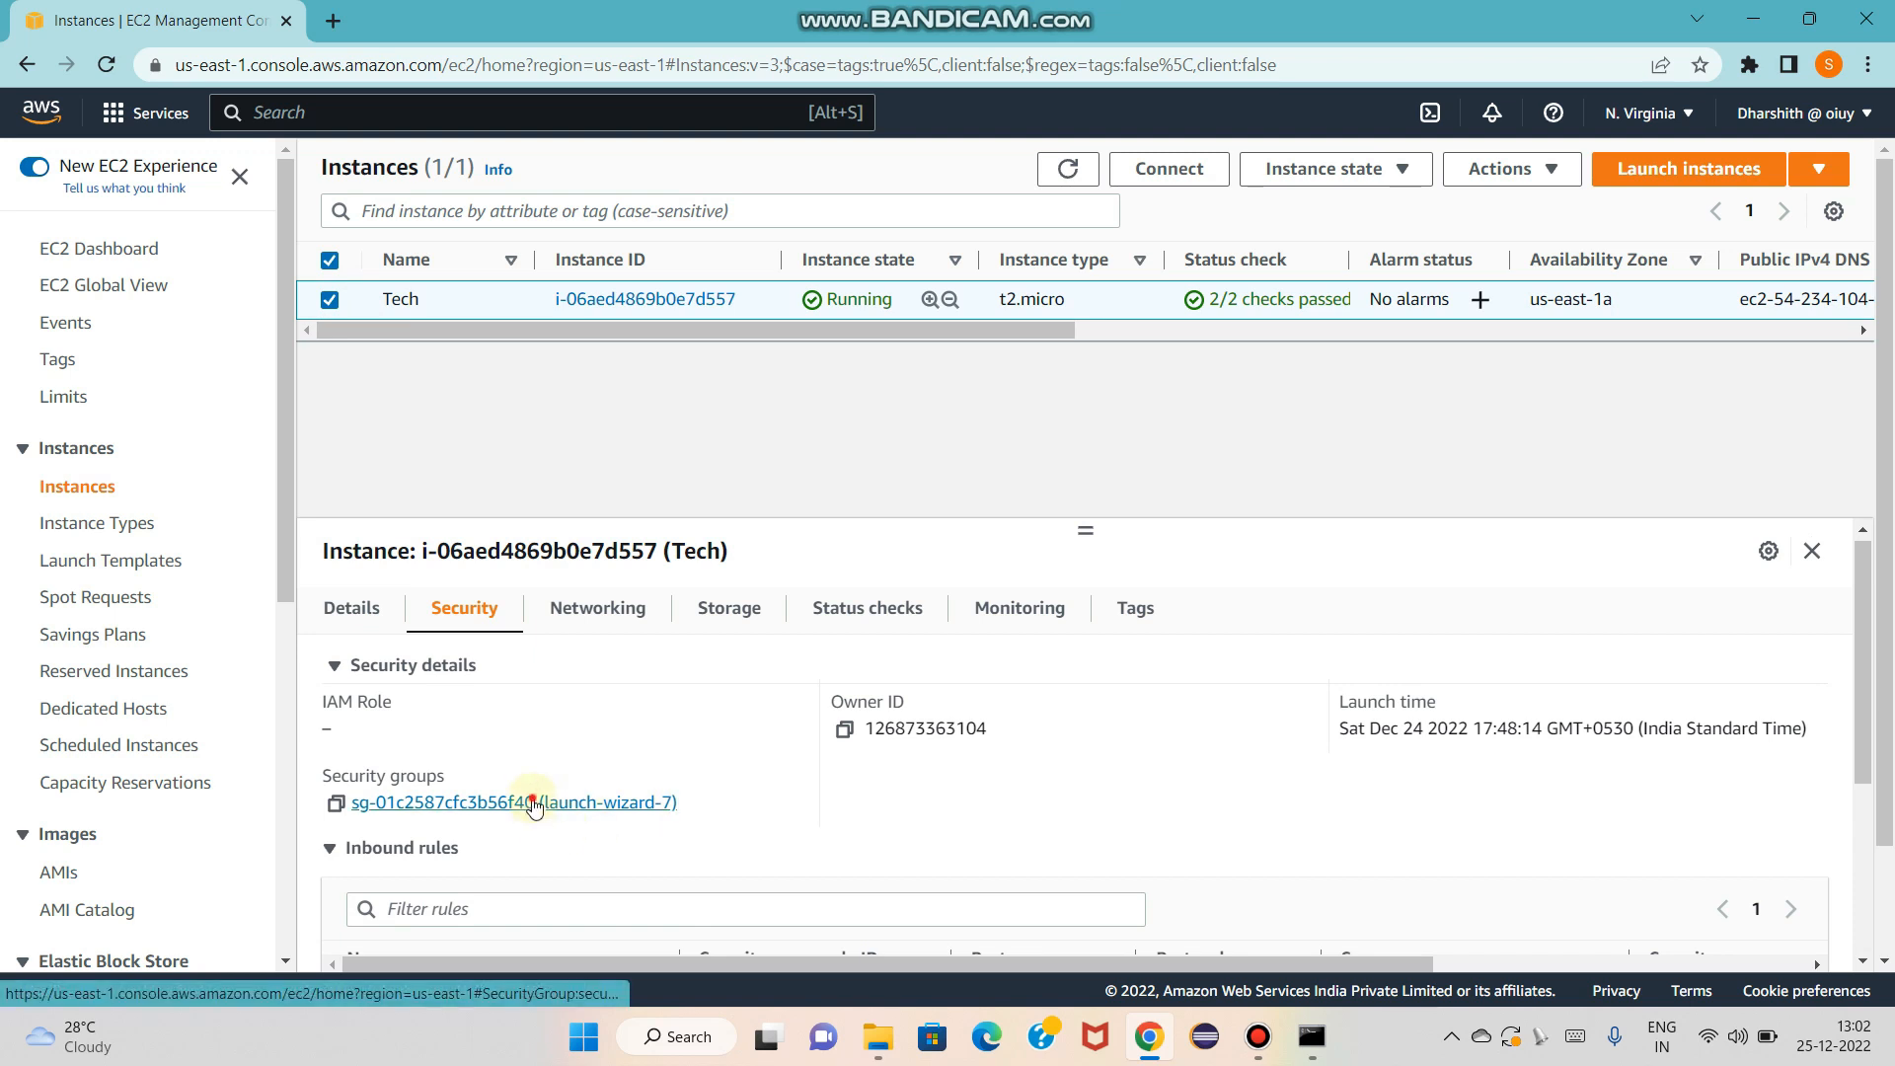
click(534, 804)
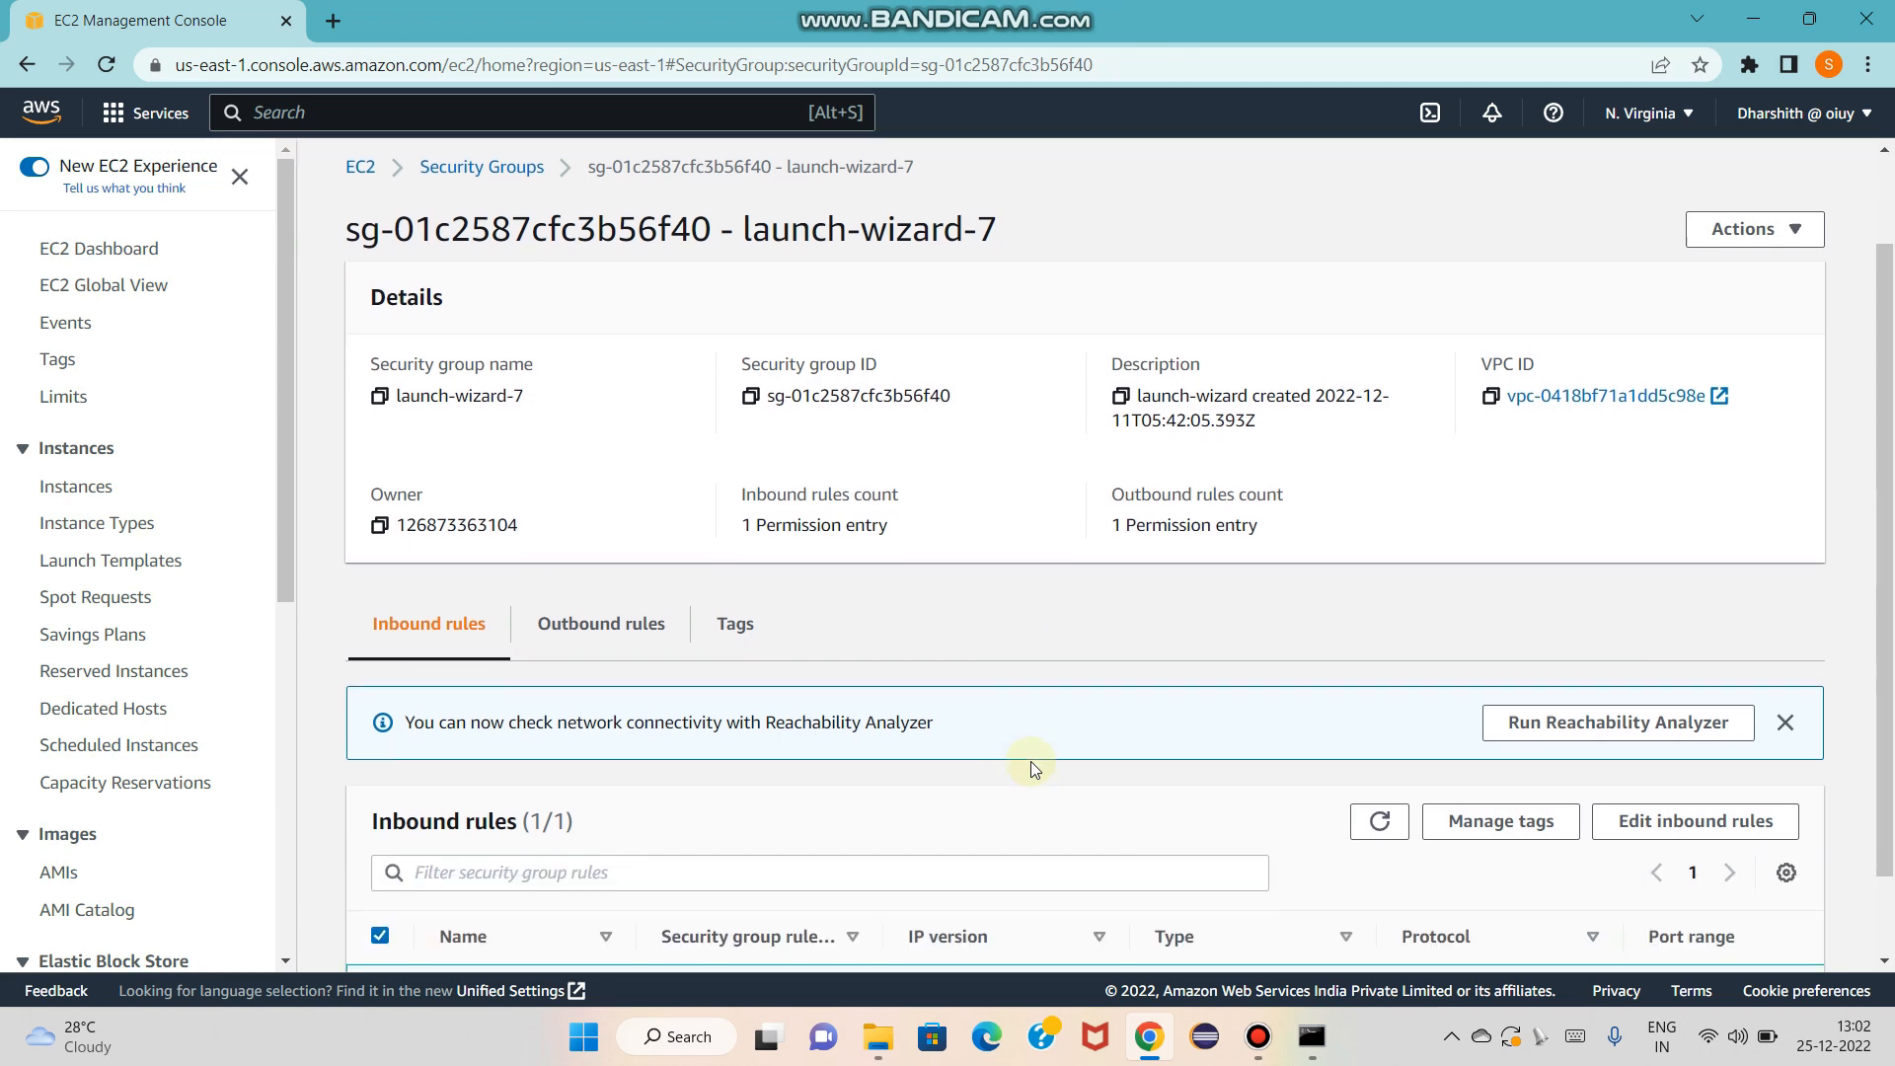
- Add an inbound SSH rule with source 0.0.0.0/0 to the launch-wizard-7 security group and save the rules
scroll(1046, 759, down, 2)
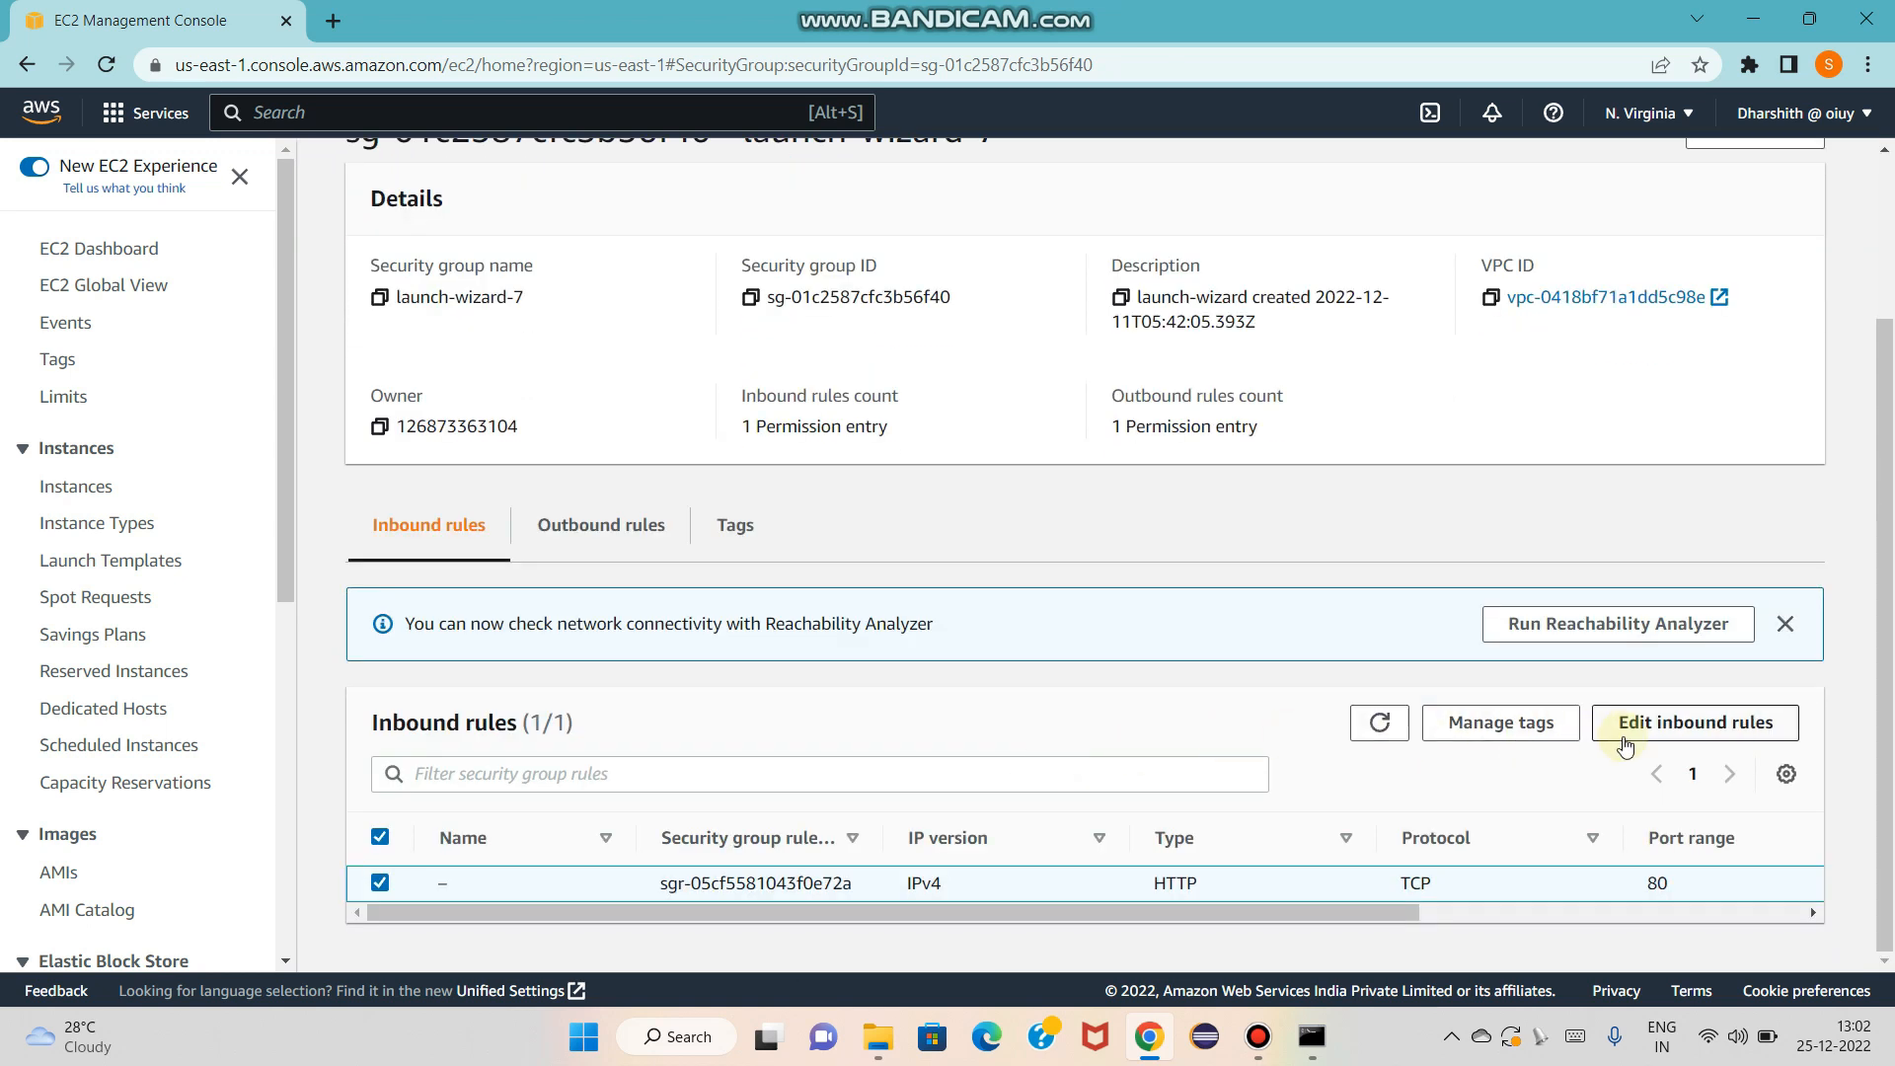
click(1675, 722)
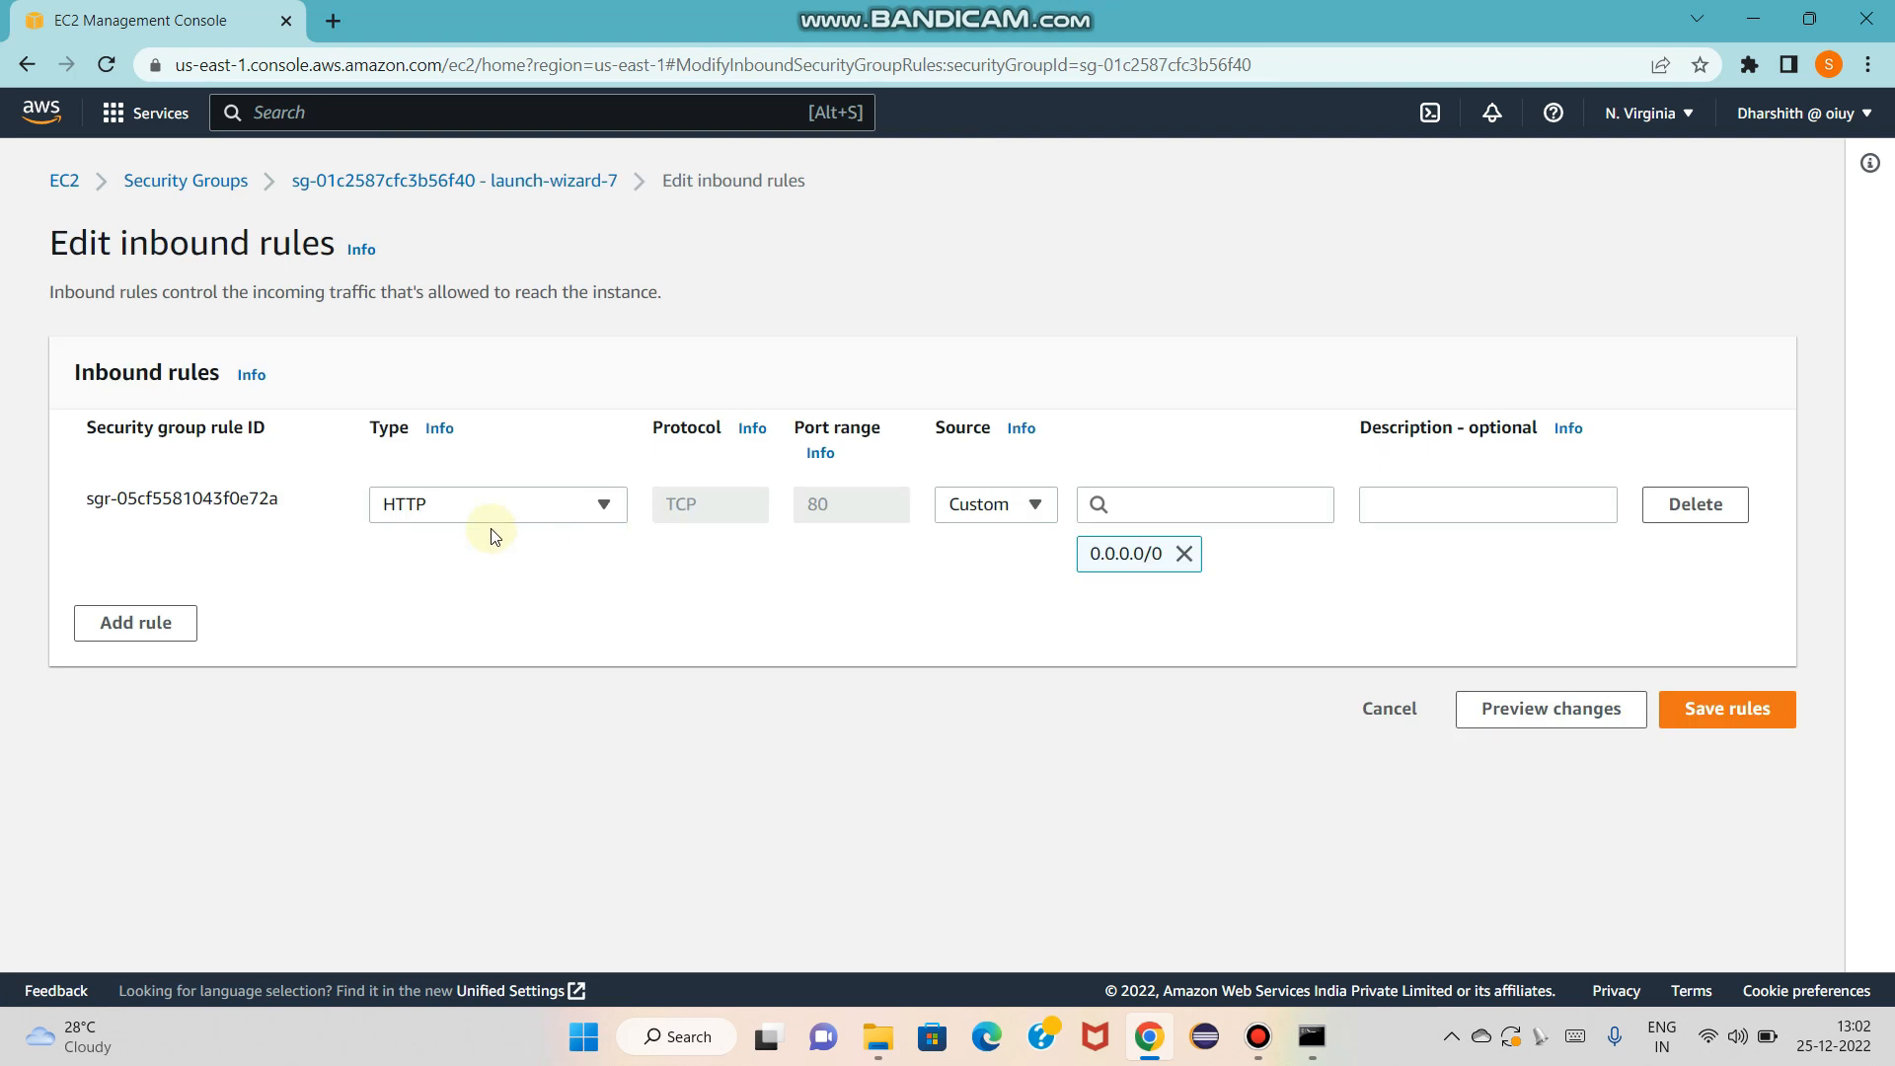
click(155, 624)
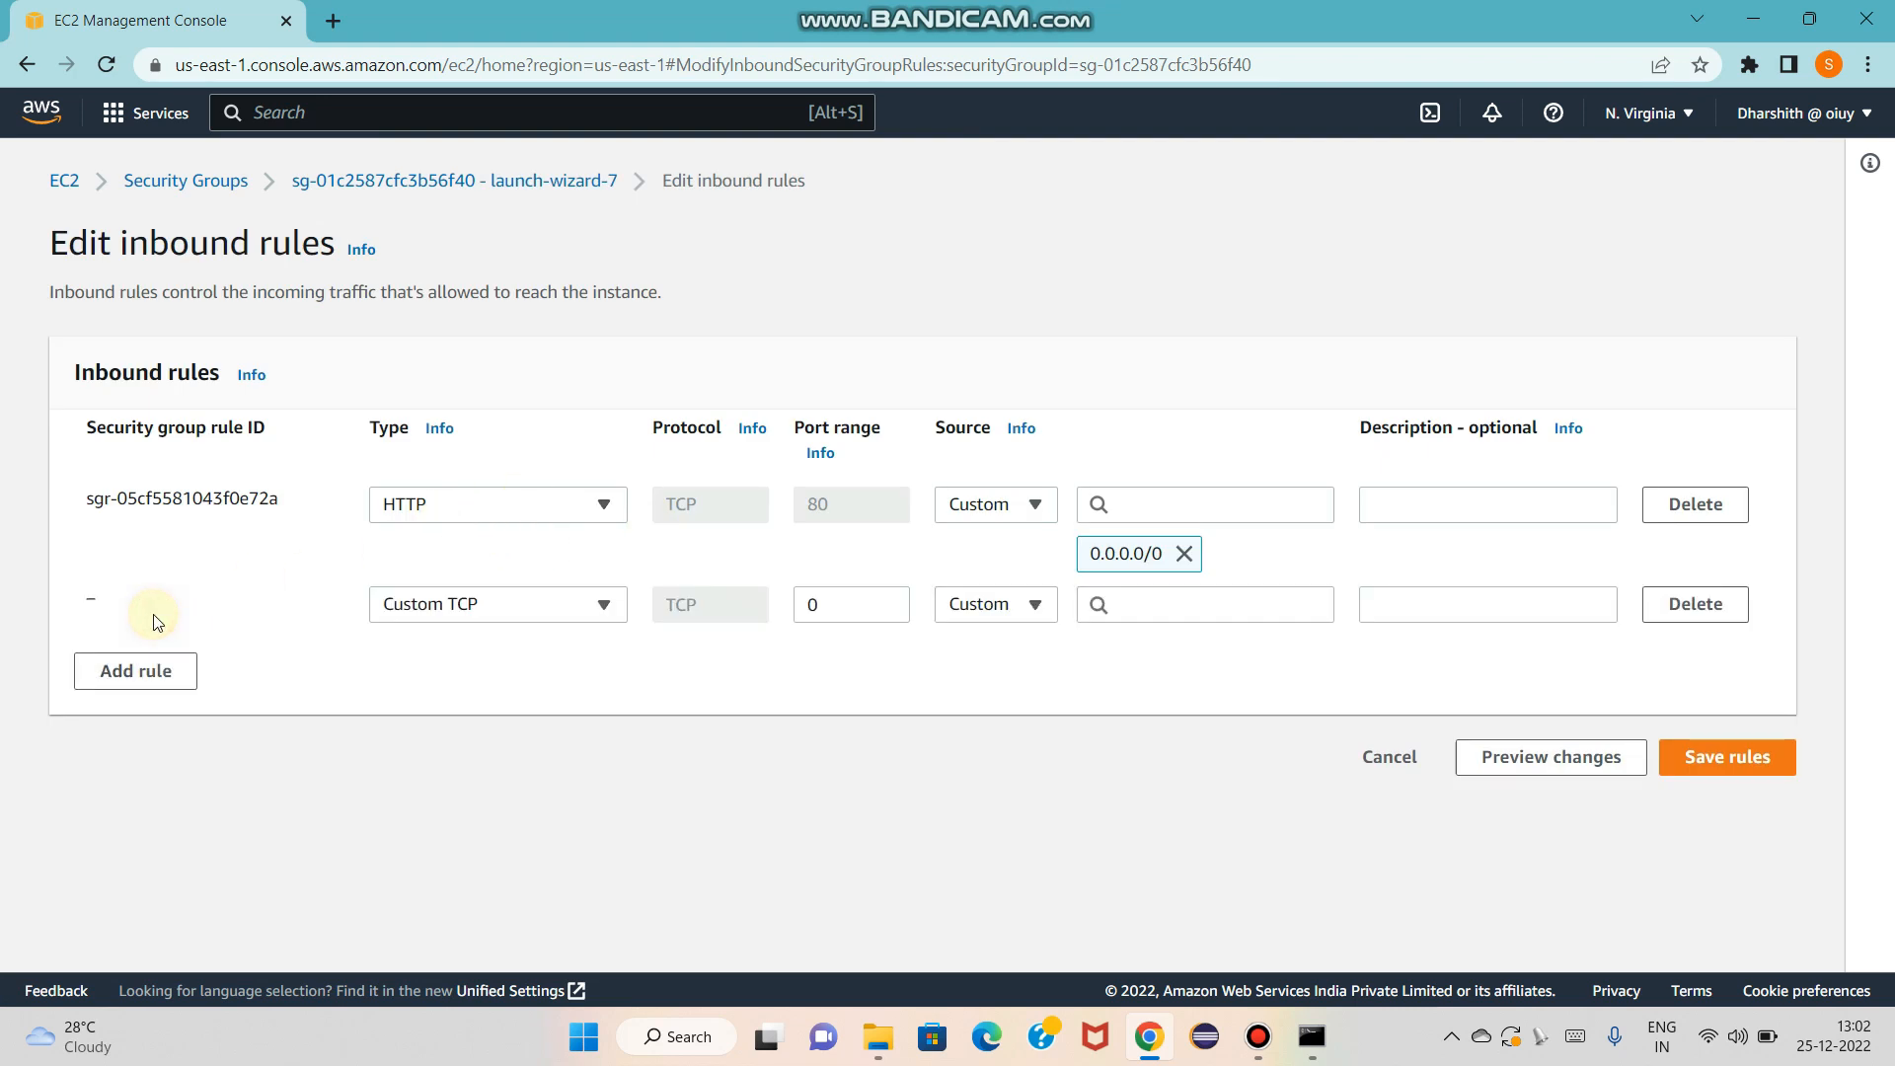
click(479, 605)
scroll(456, 415, down, 3)
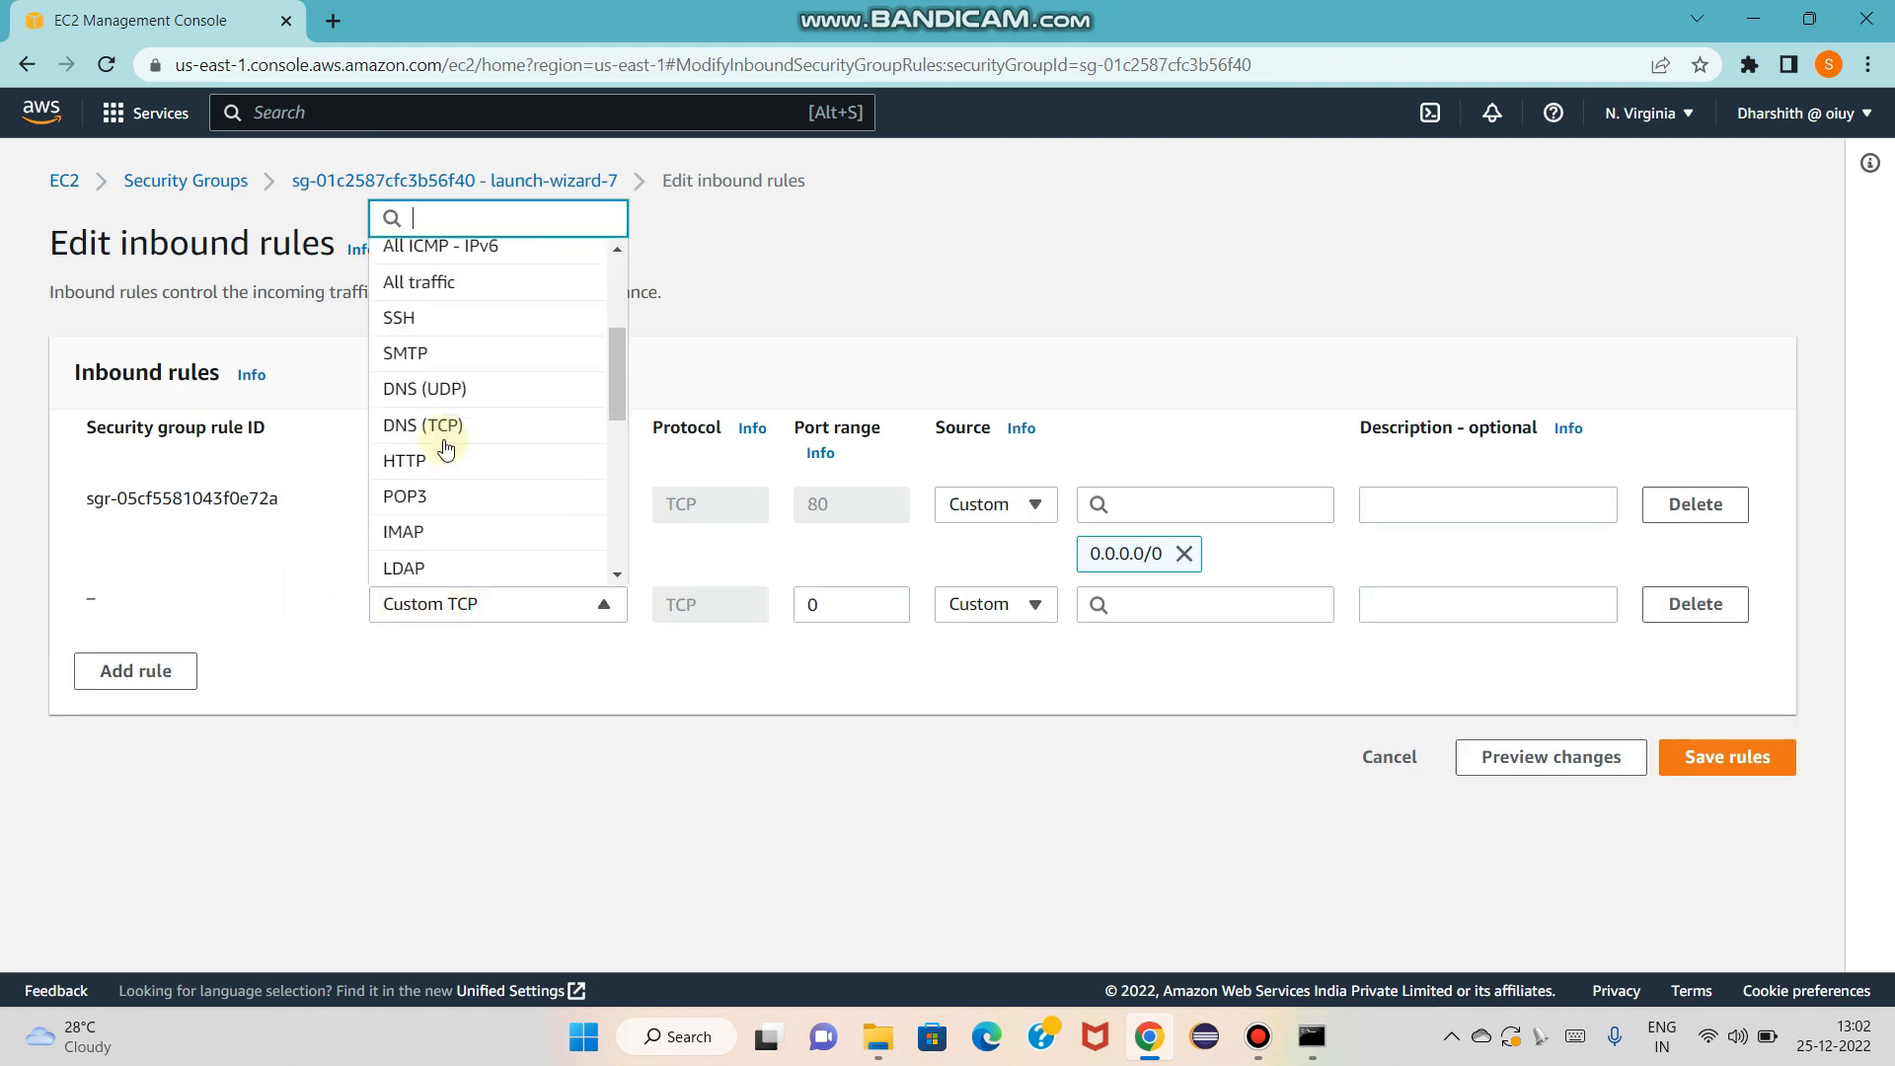
click(435, 314)
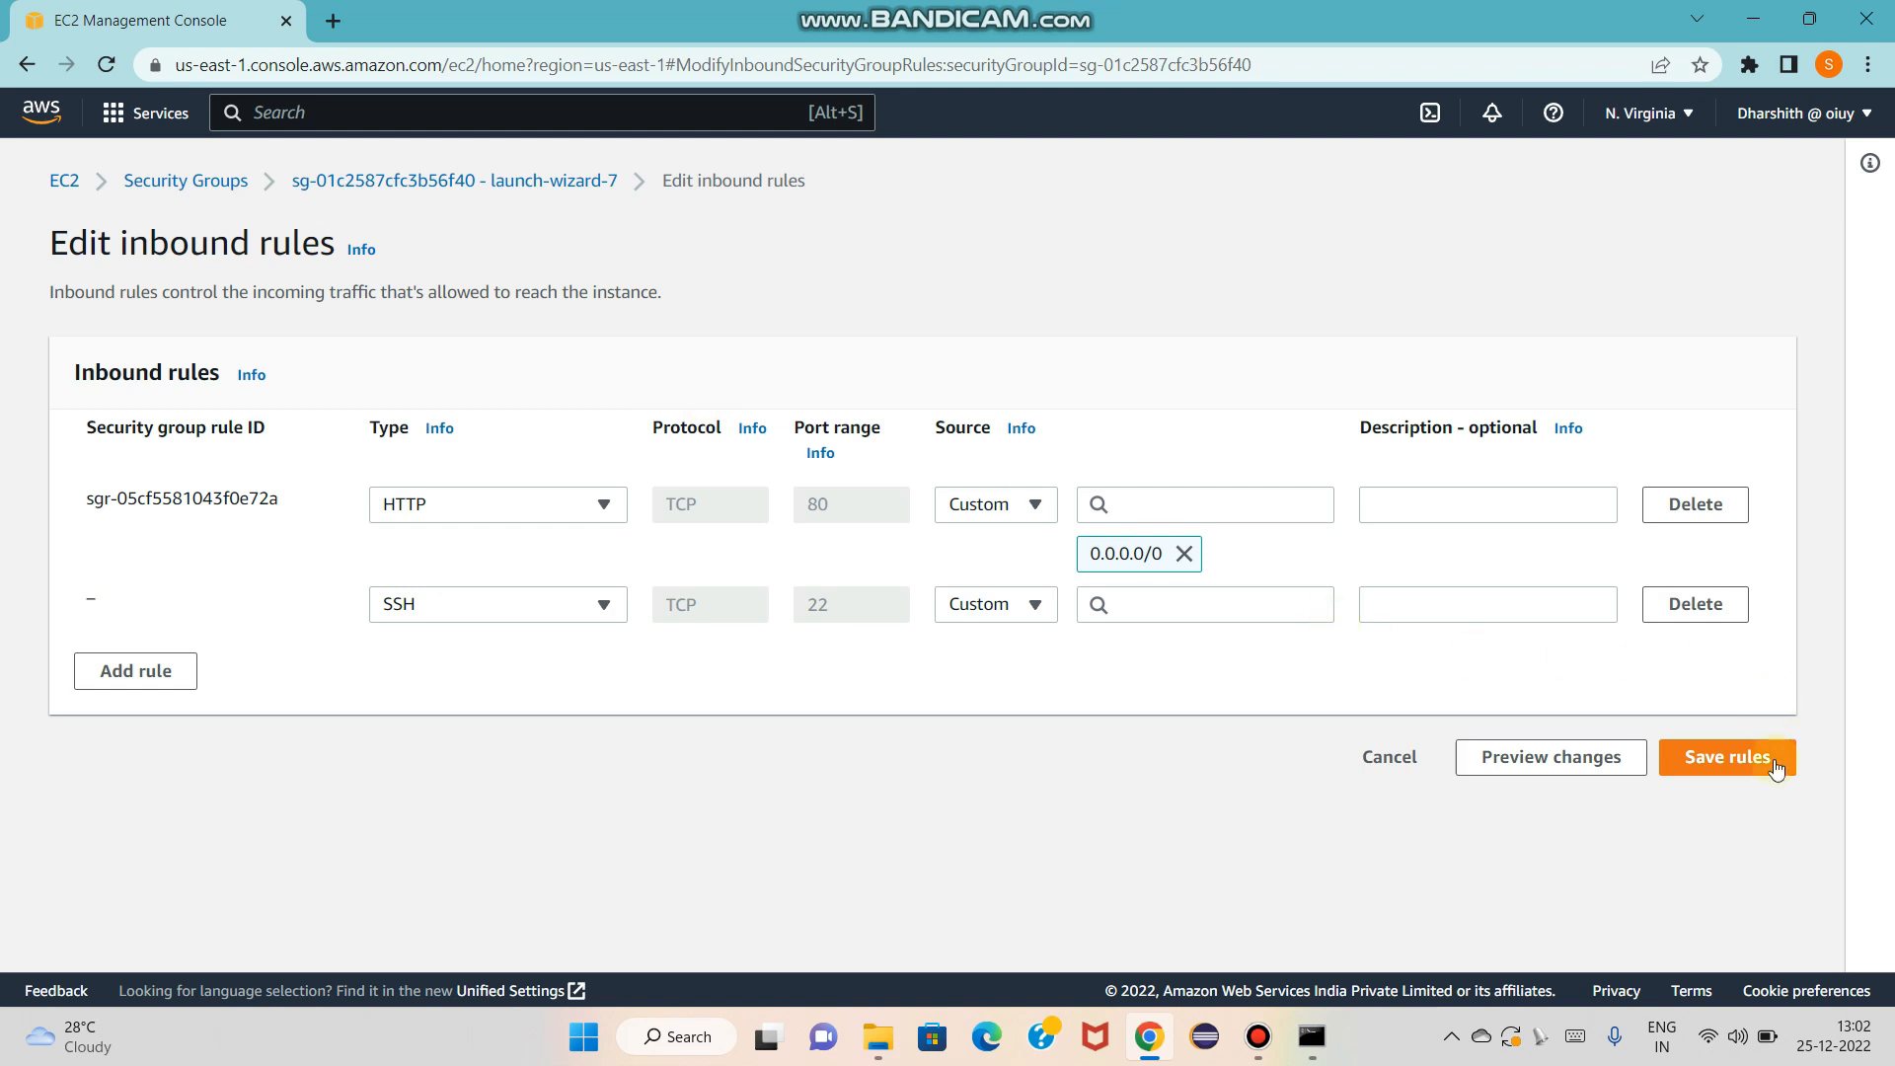
click(1217, 597)
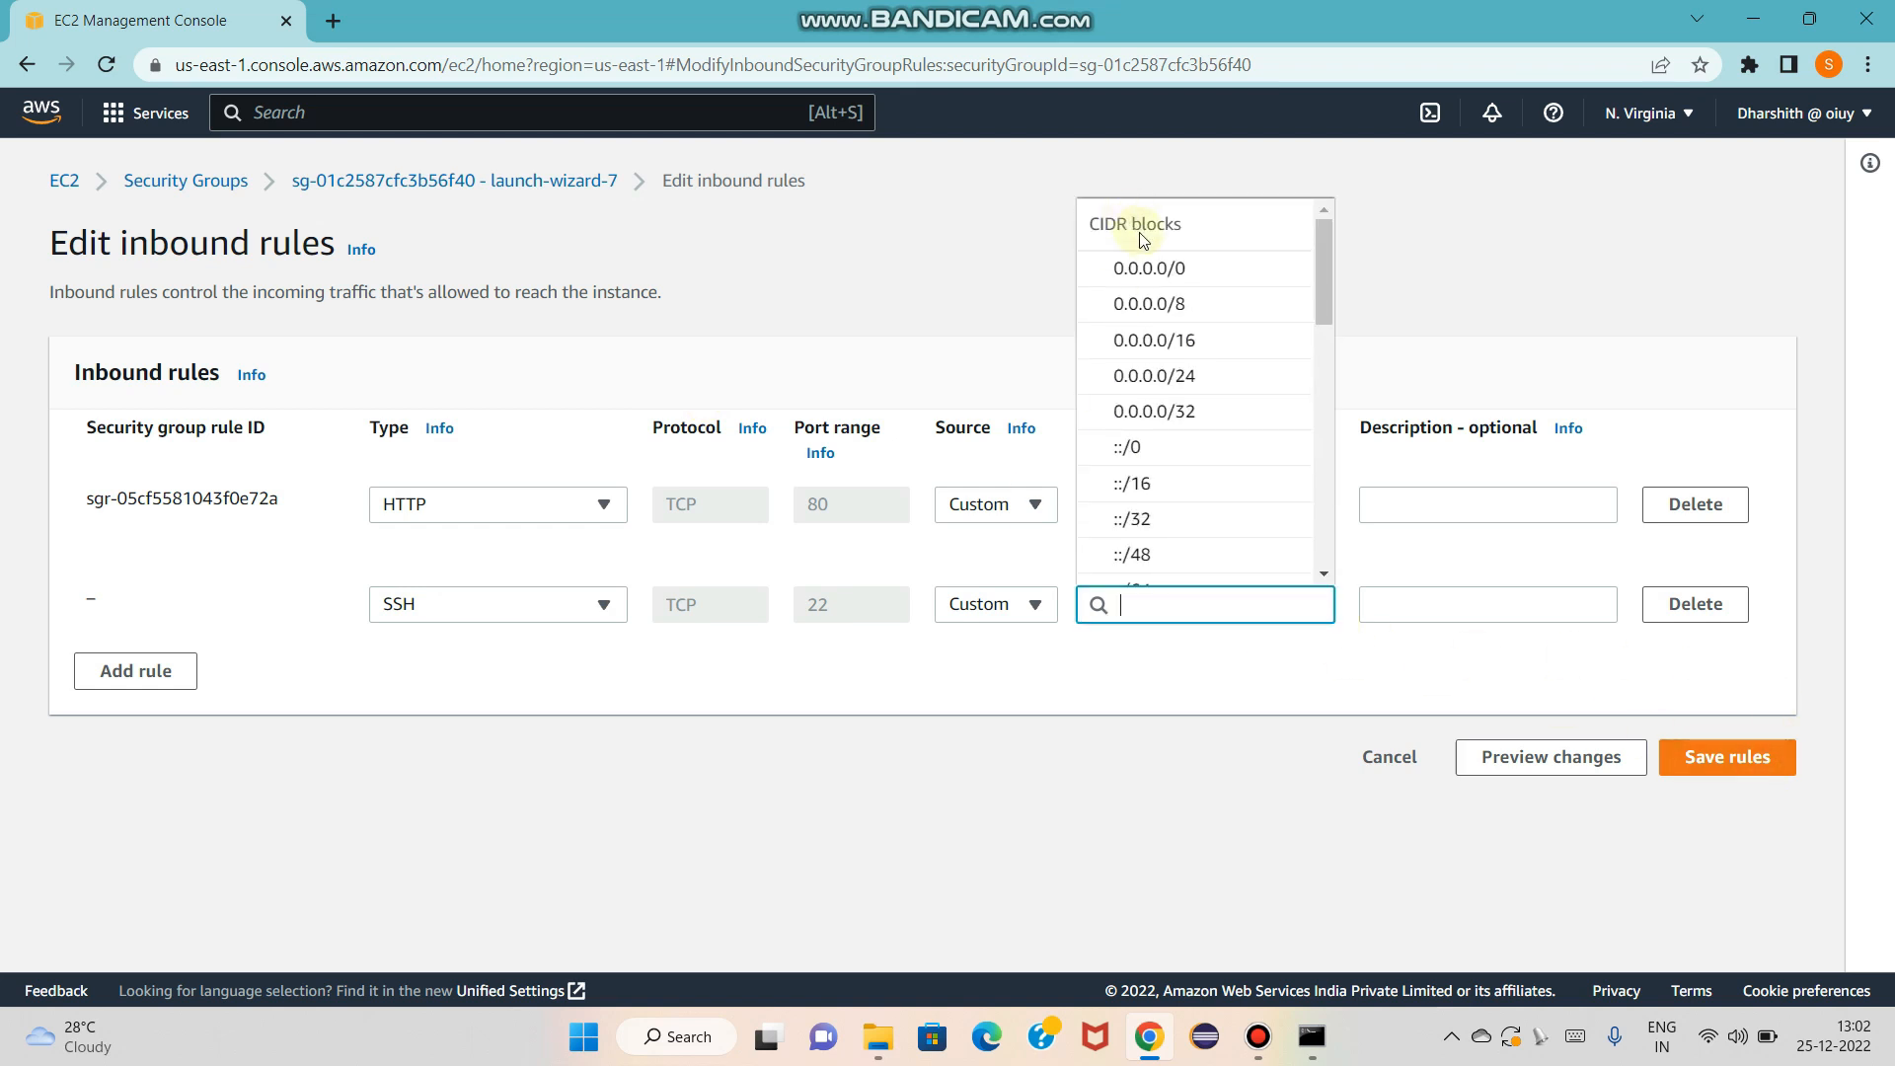
click(1180, 263)
click(1727, 809)
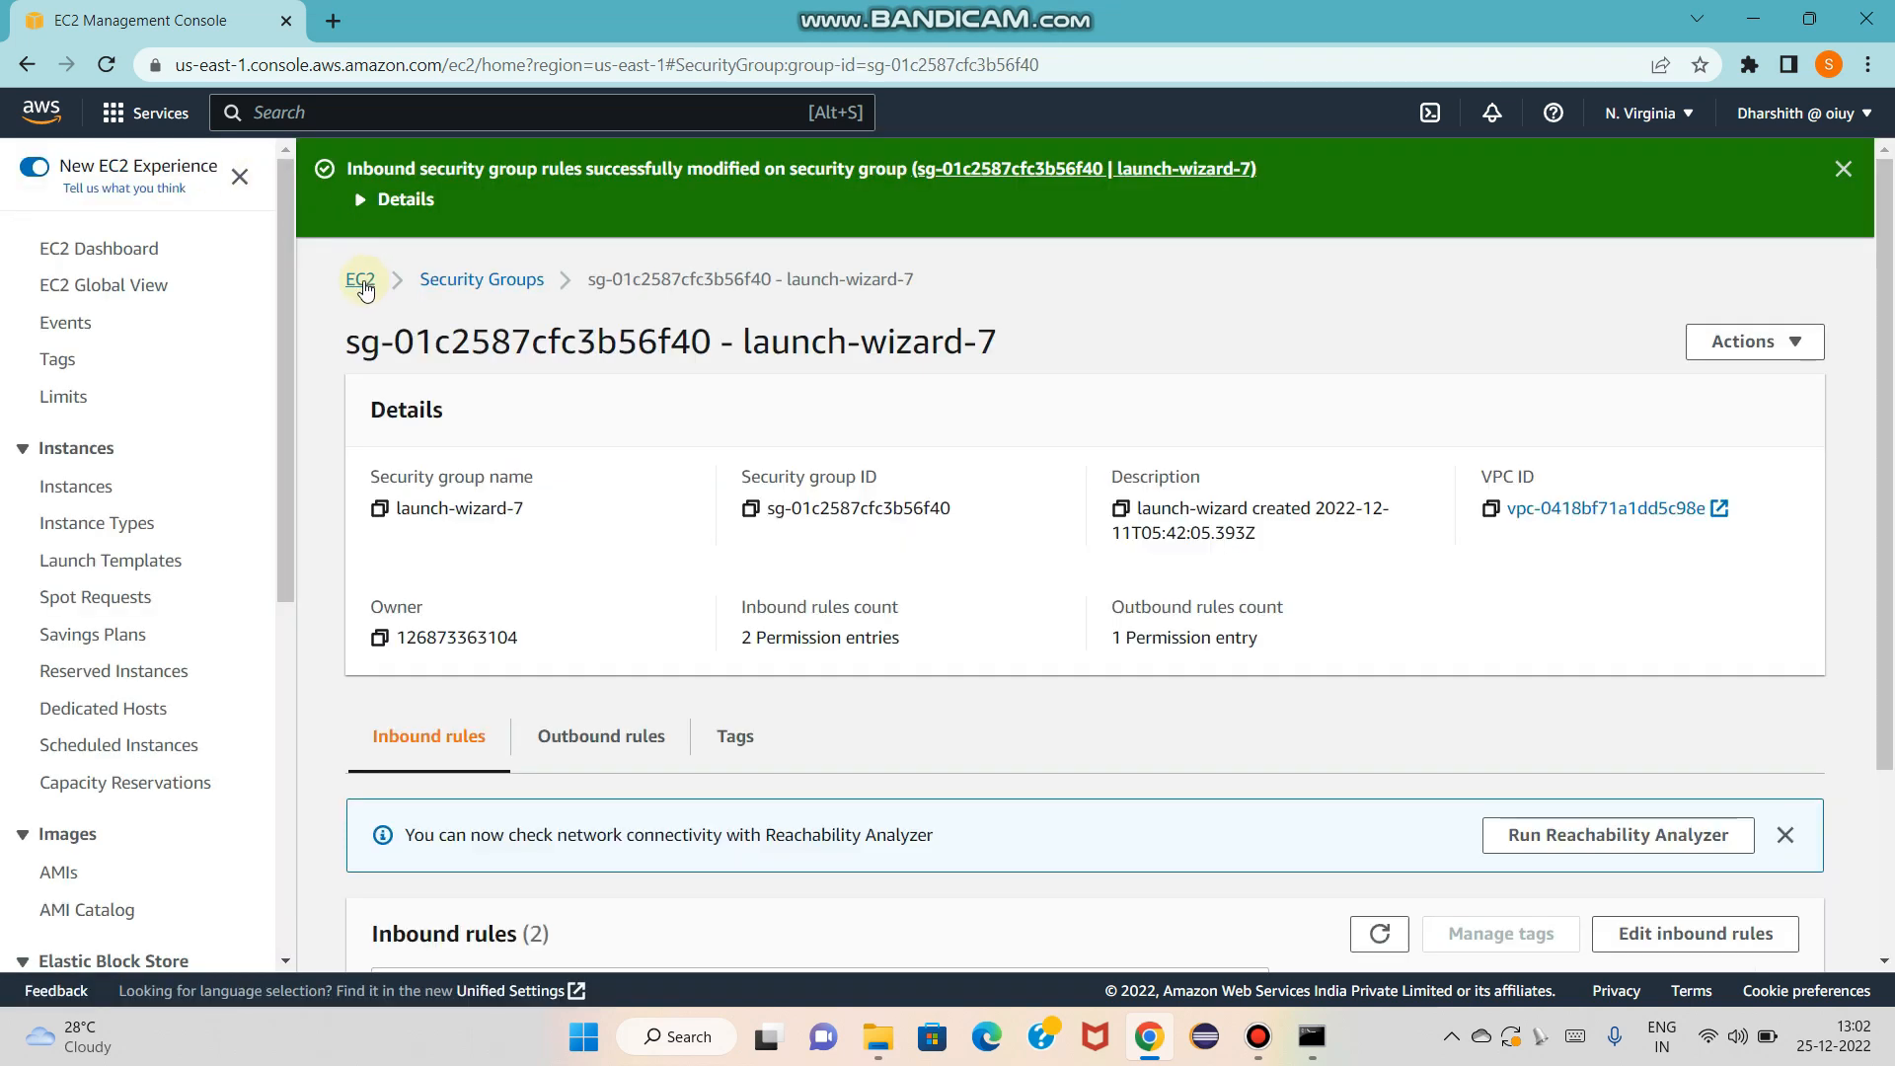
- Reopen the running instances list and start a new EC2 Instance Connect session to the Tech instance as ec2-user
click(360, 279)
click(457, 316)
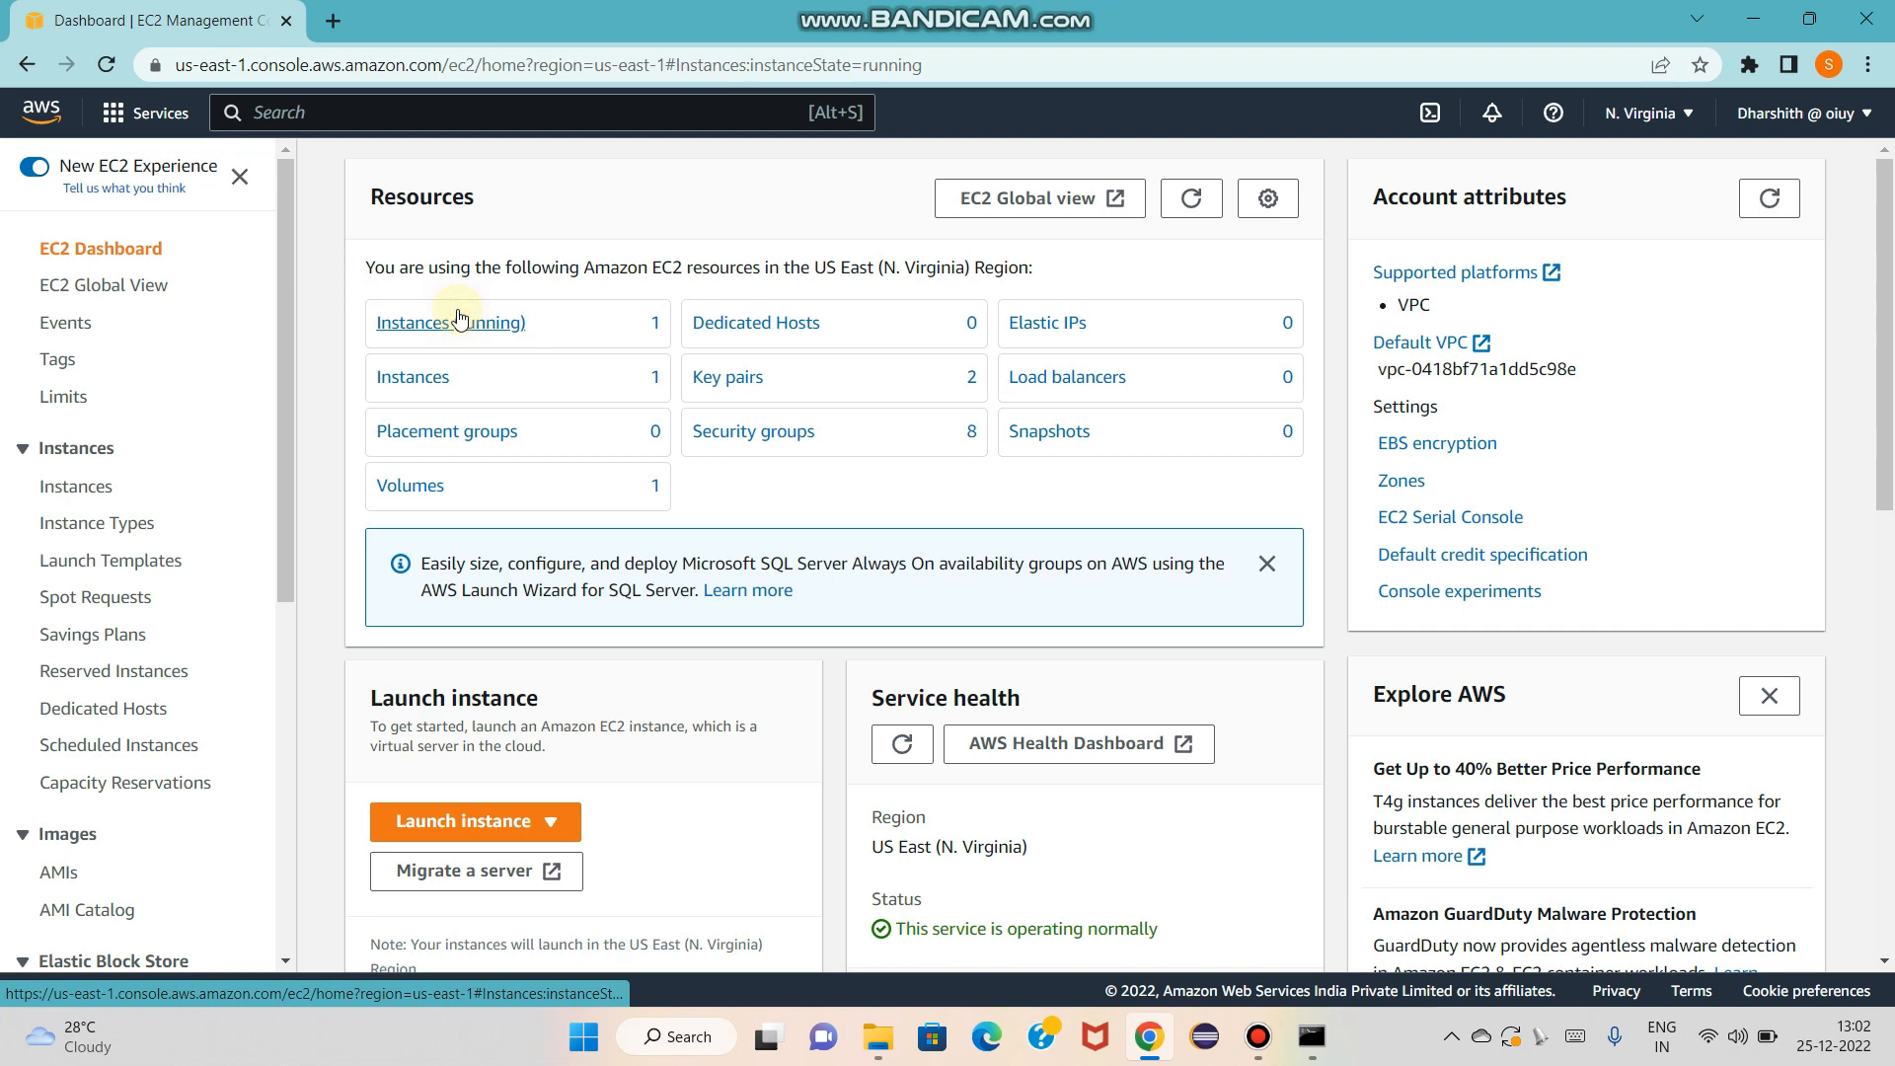
click(329, 346)
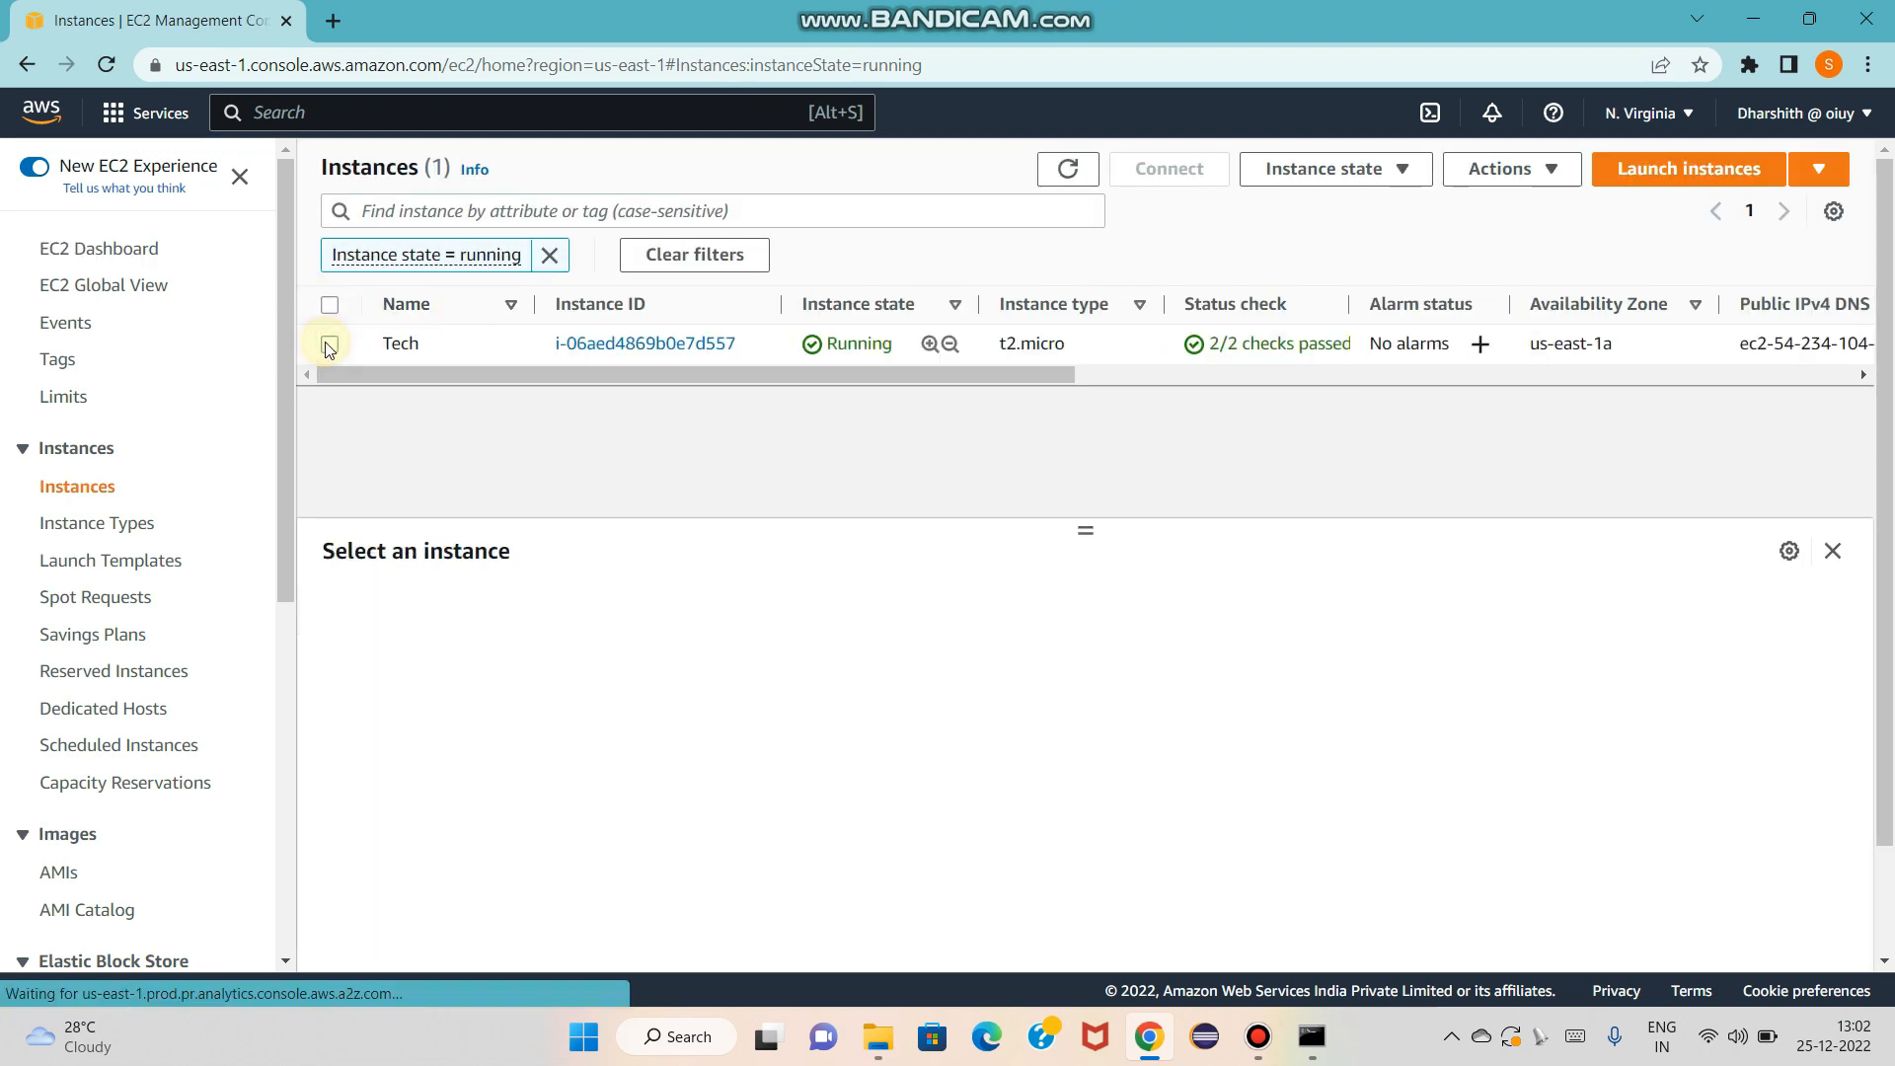
click(1180, 168)
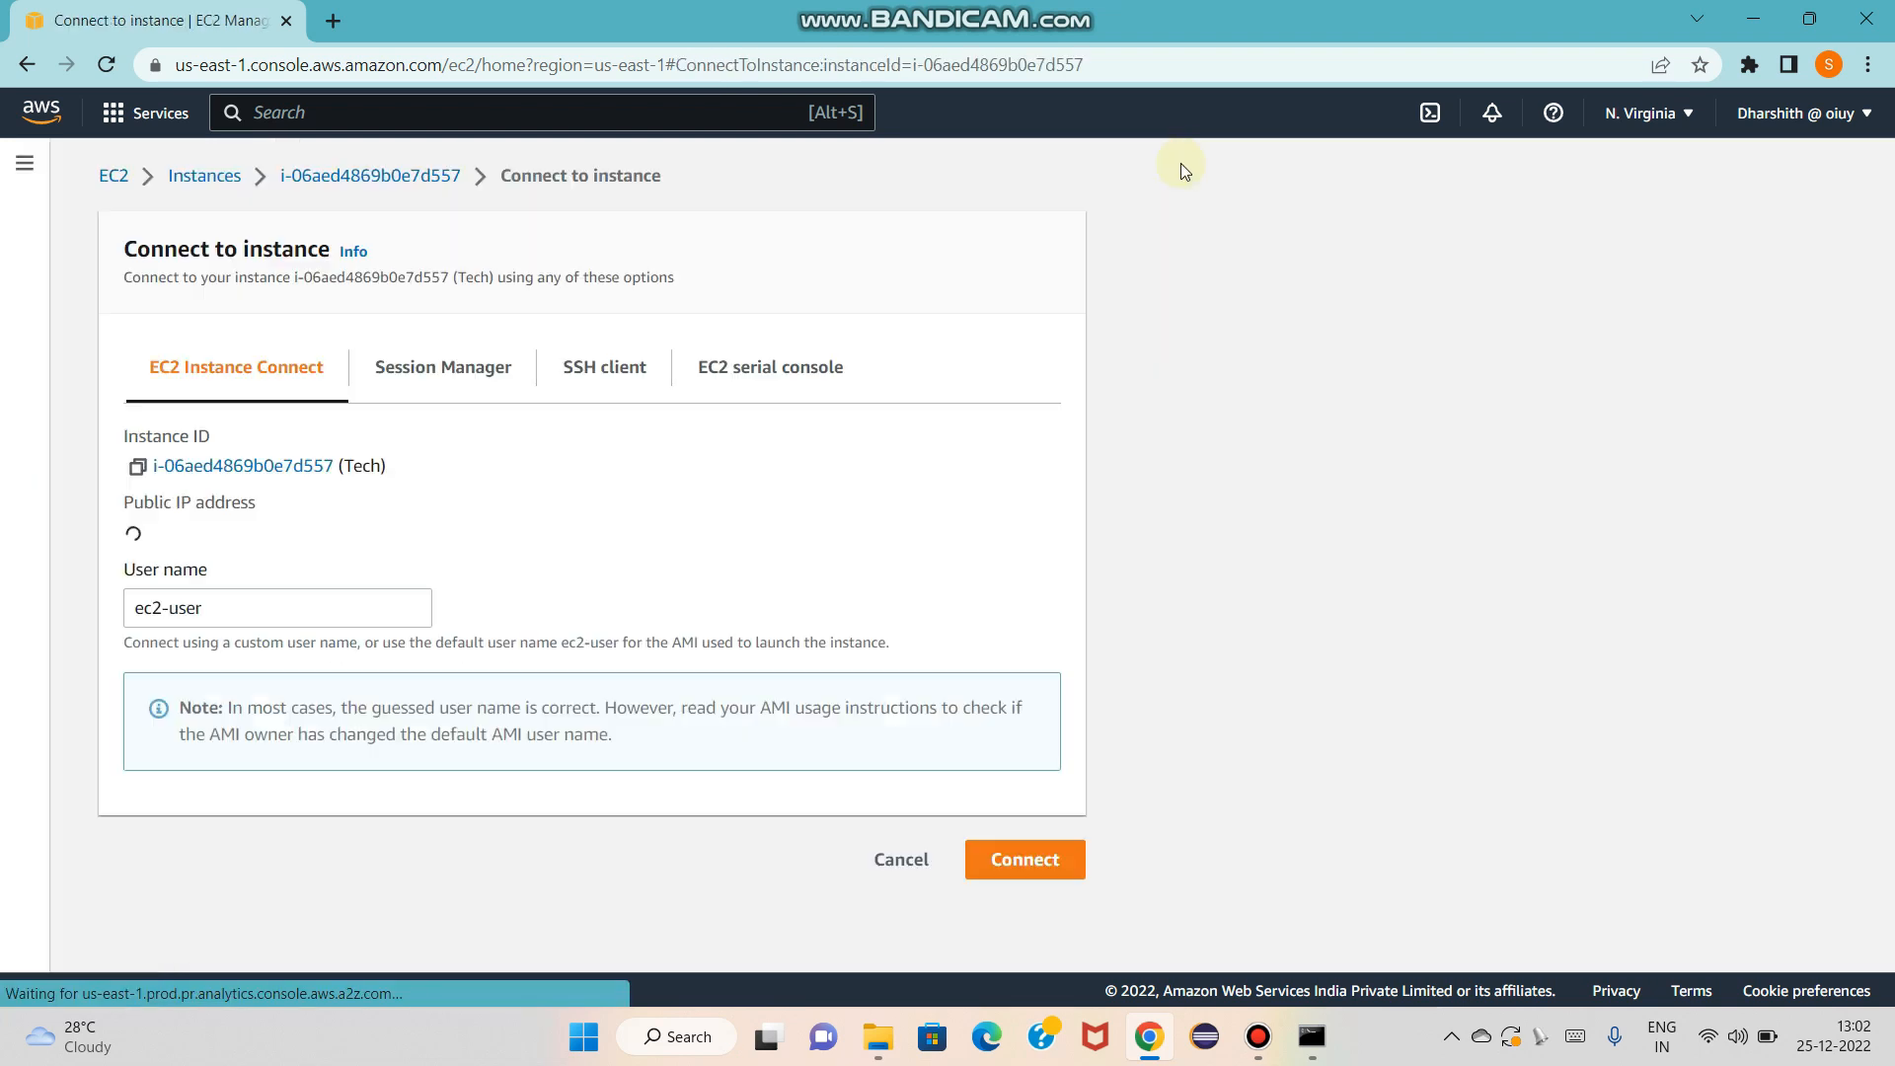
click(1027, 860)
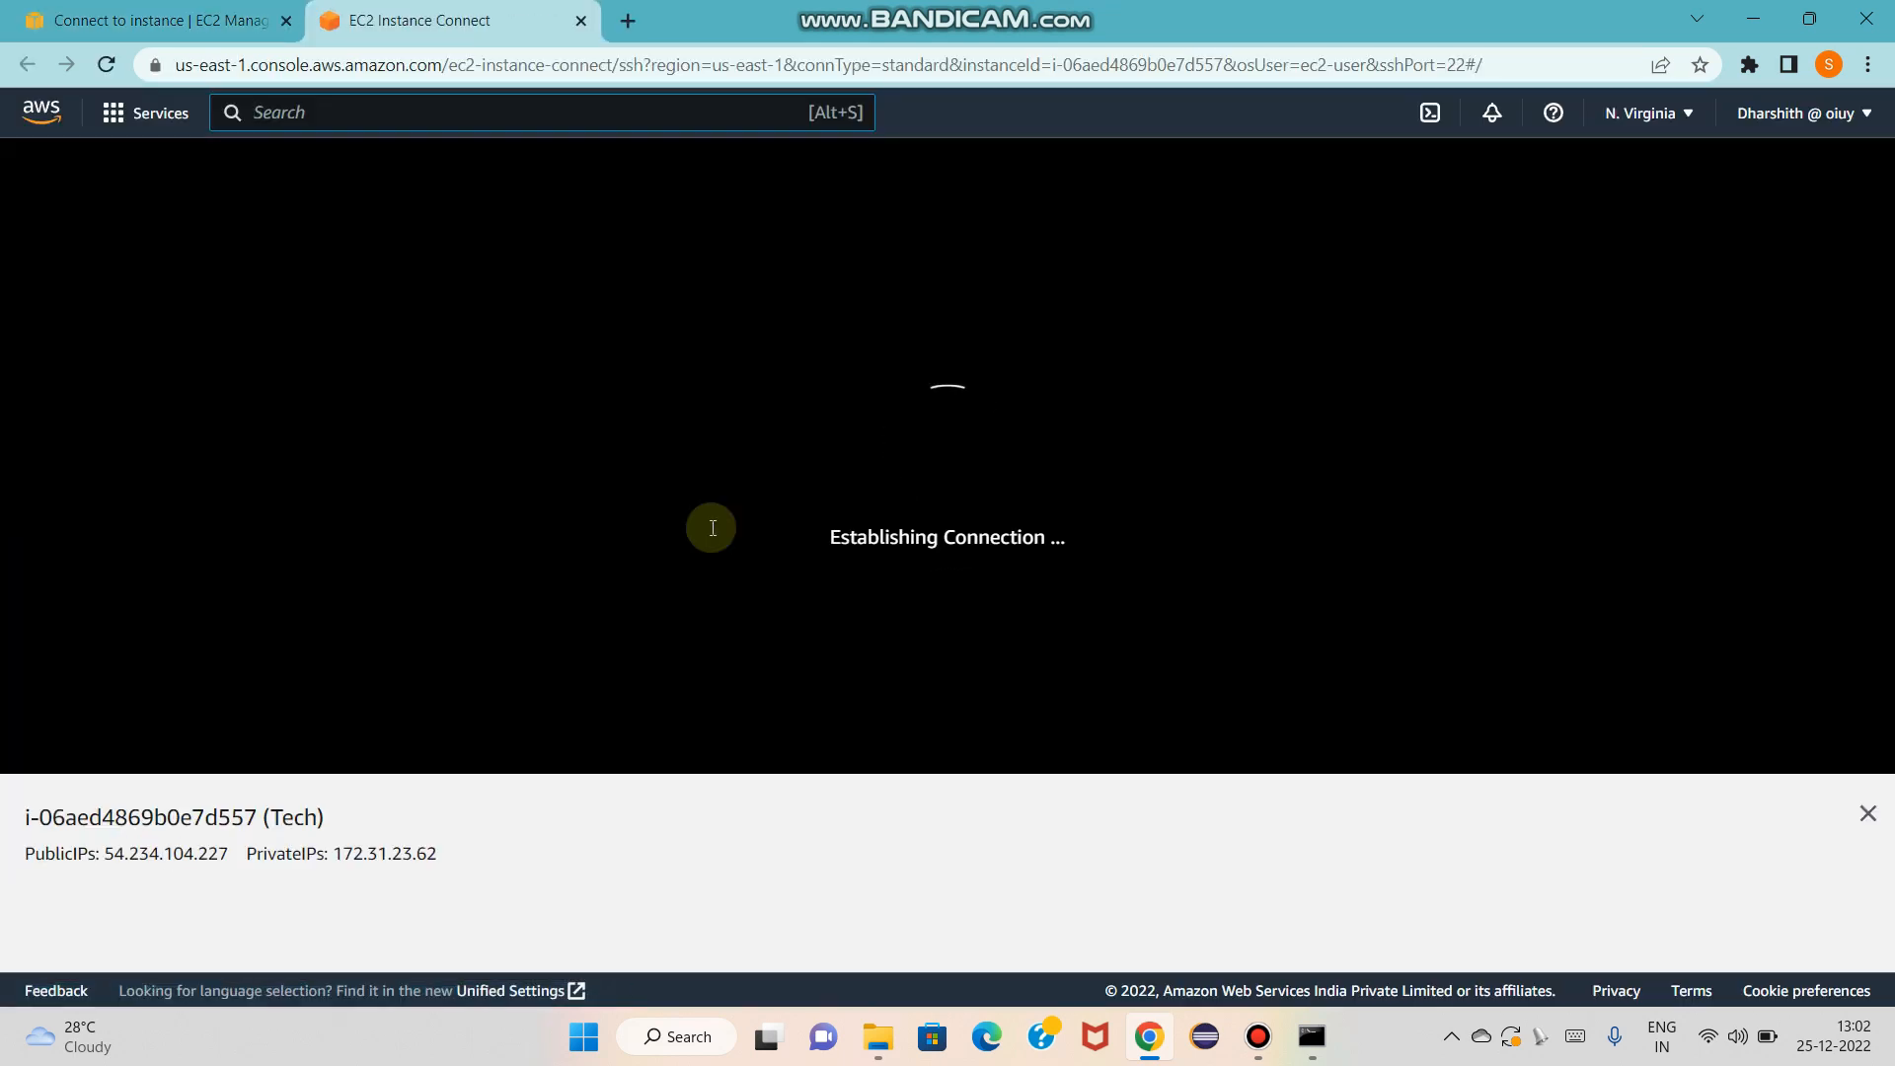